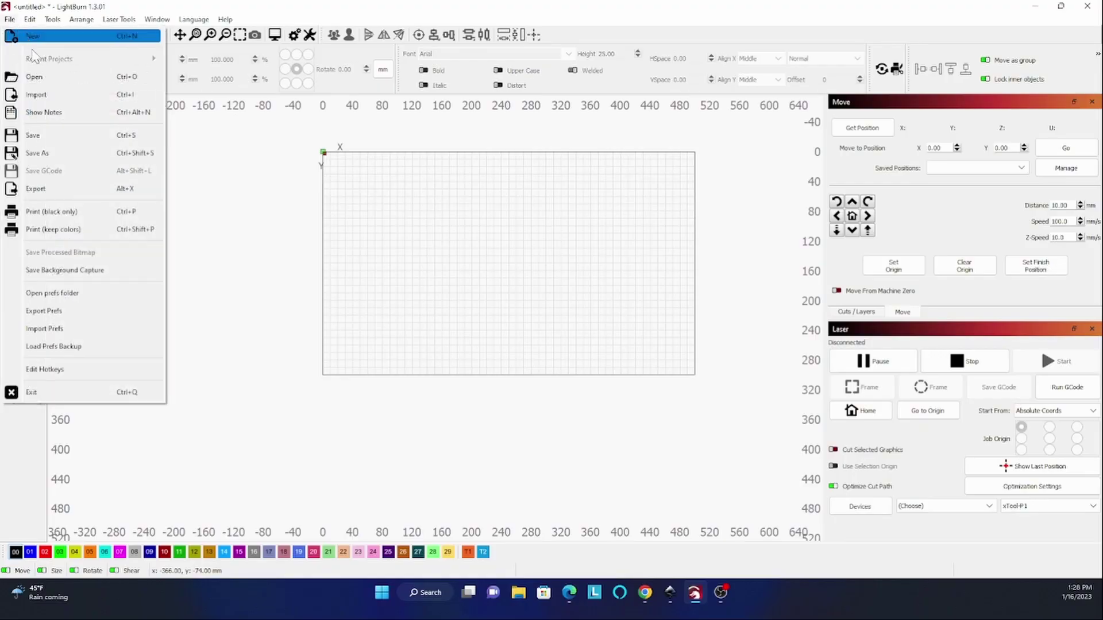
left_click(54, 95)
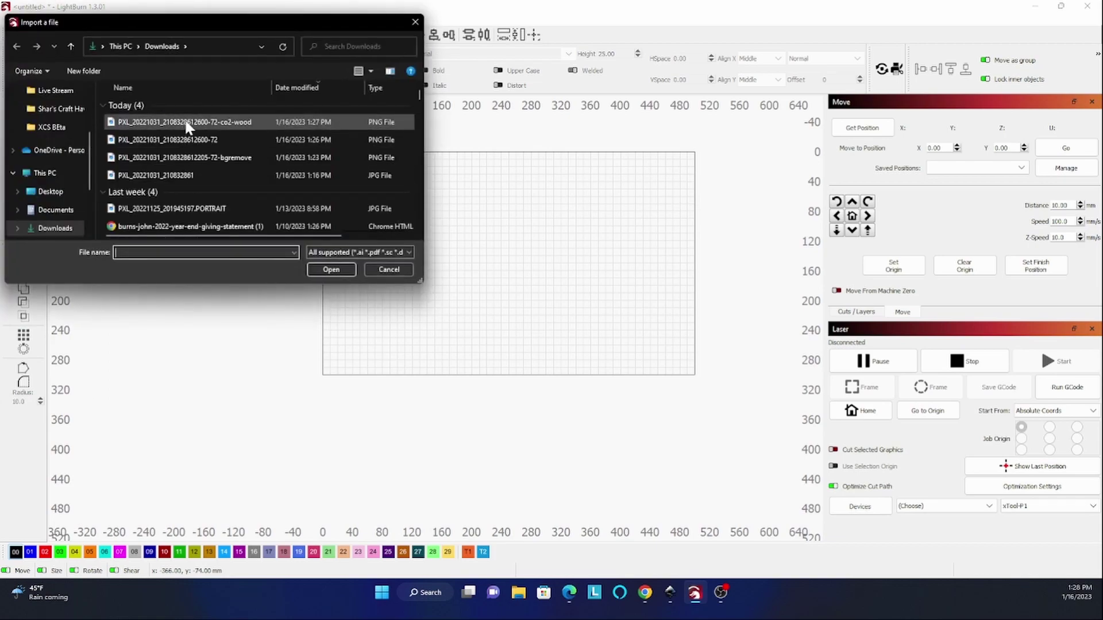
left_click(186, 138)
left_click(331, 270)
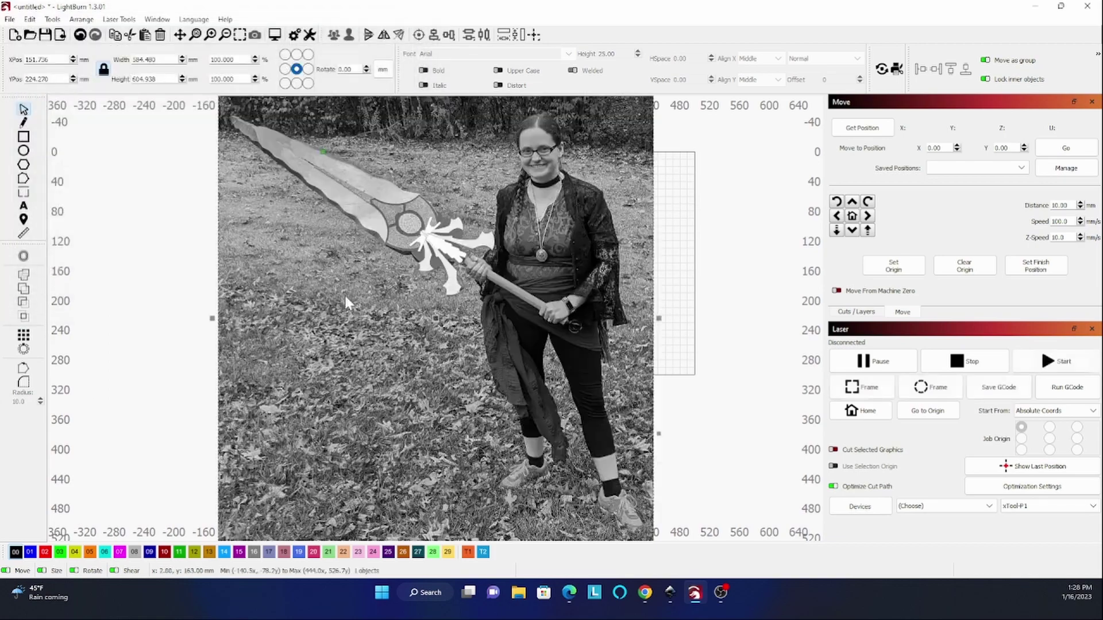
left_click_drag(477, 293, 507, 297)
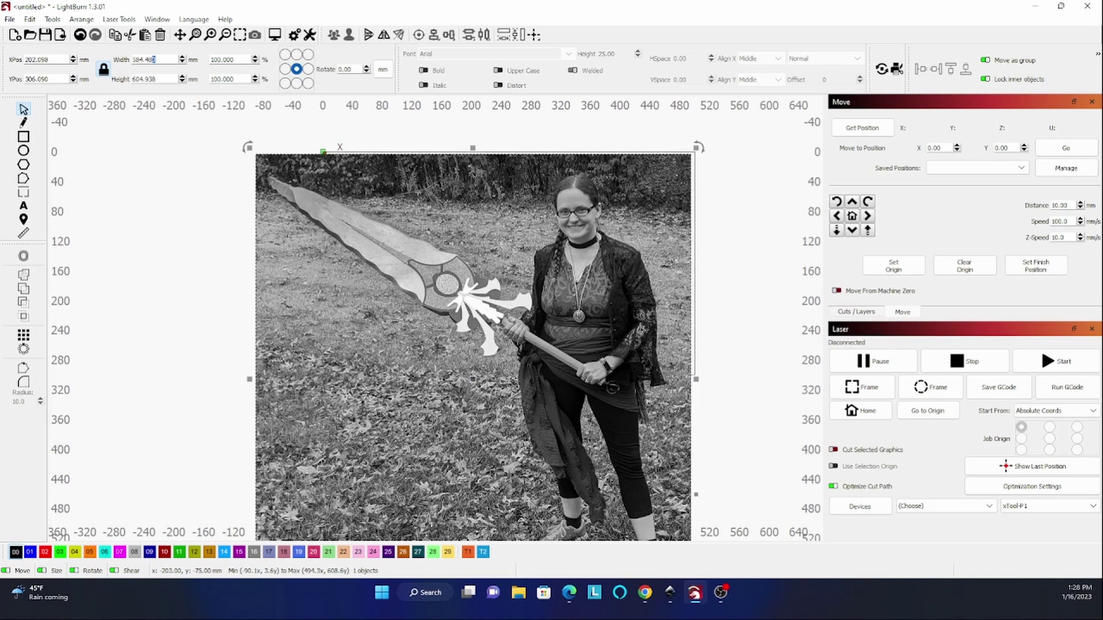
Set the photo's width to 100 mm, making it about 103.5 mm tall
left_click(134, 59)
type("1")
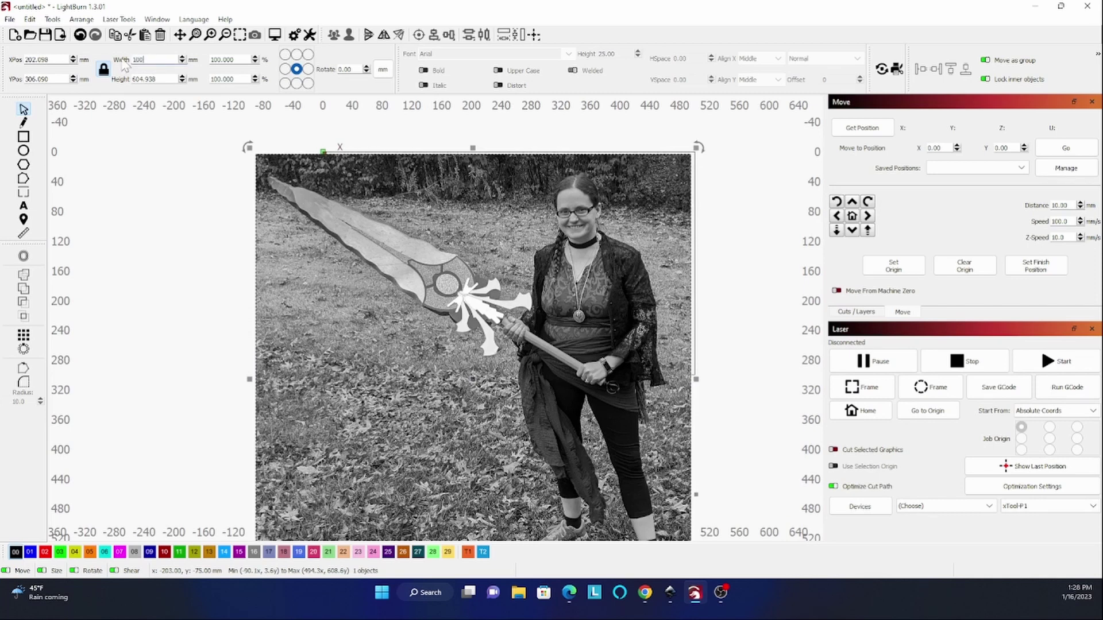
type("00")
key("Return")
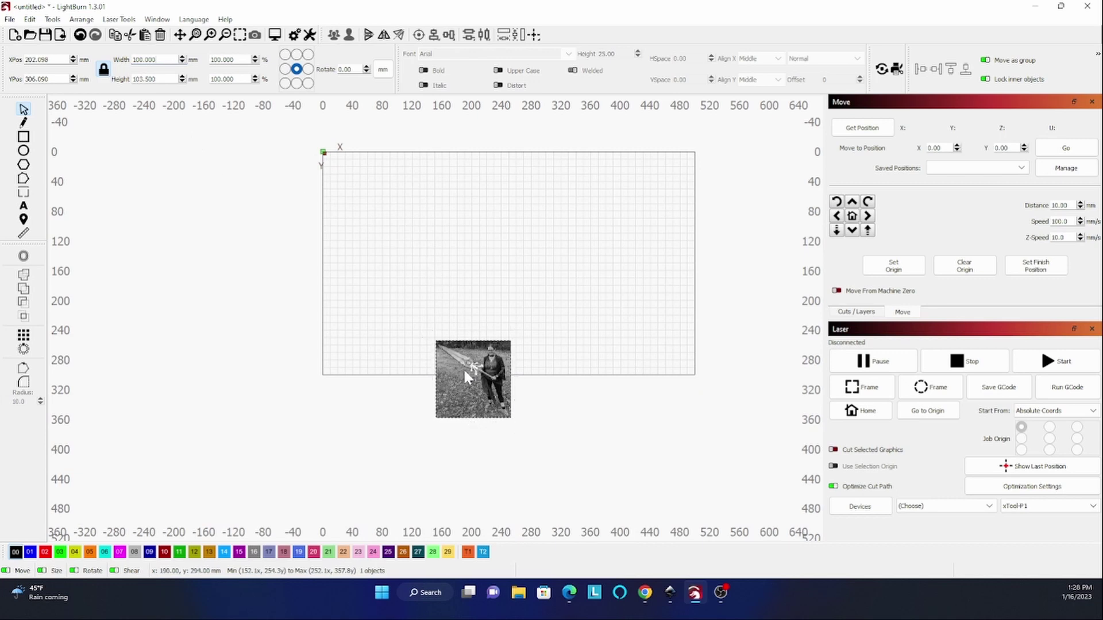
Move the photo into the upper-left work area with the origin set to top-left
left_click_drag(462, 368, 429, 199)
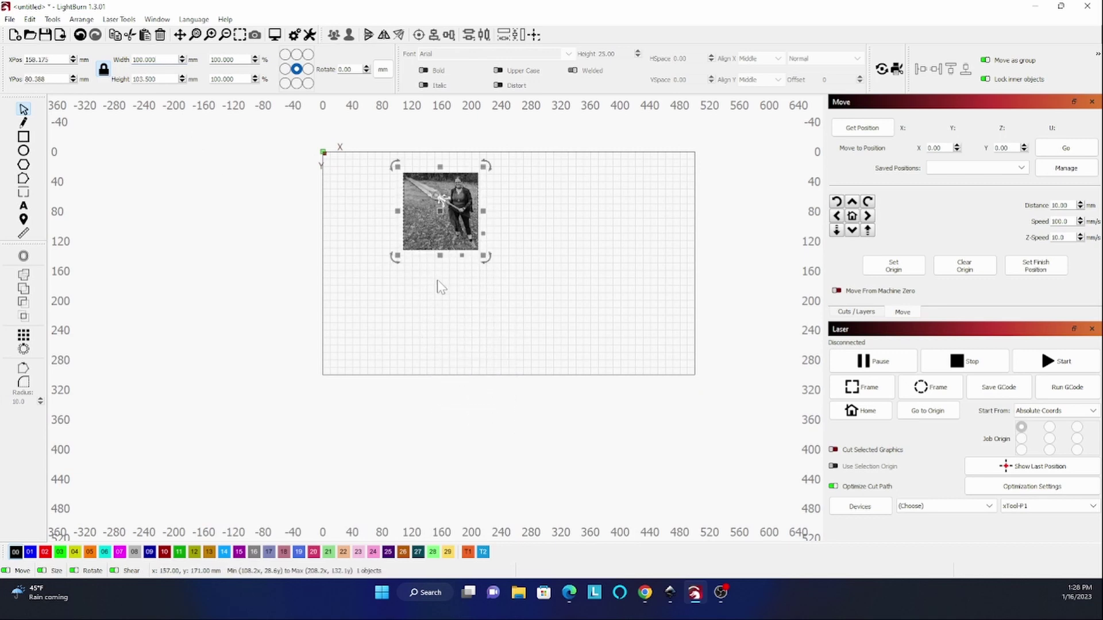
scroll(423, 188, "up", 1)
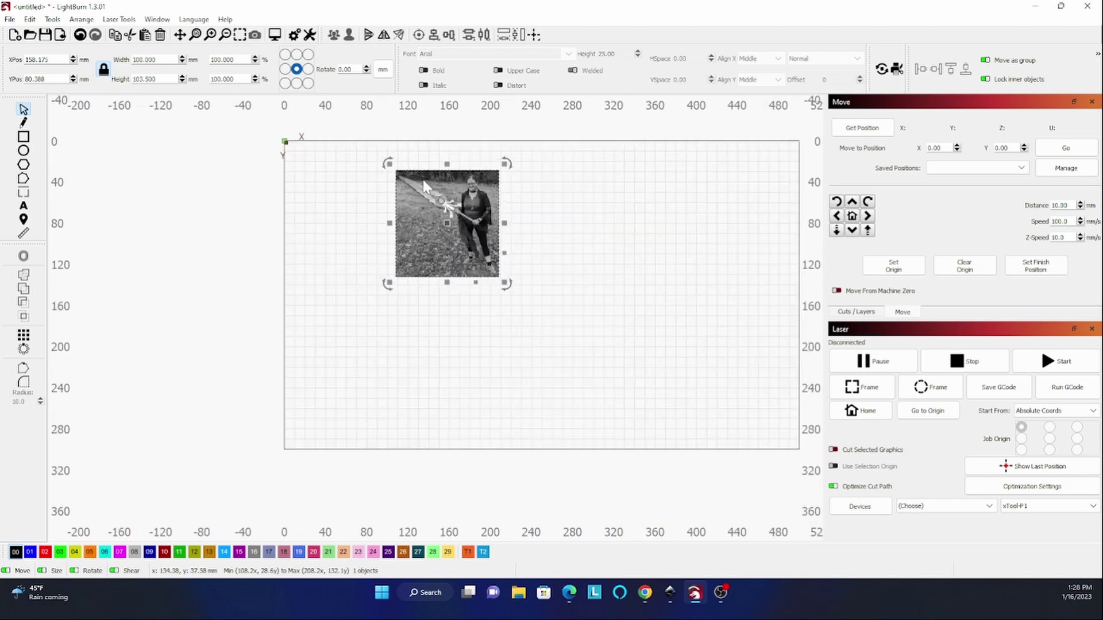
scroll(425, 185, "up", 1)
left_click_drag(422, 210, 431, 232)
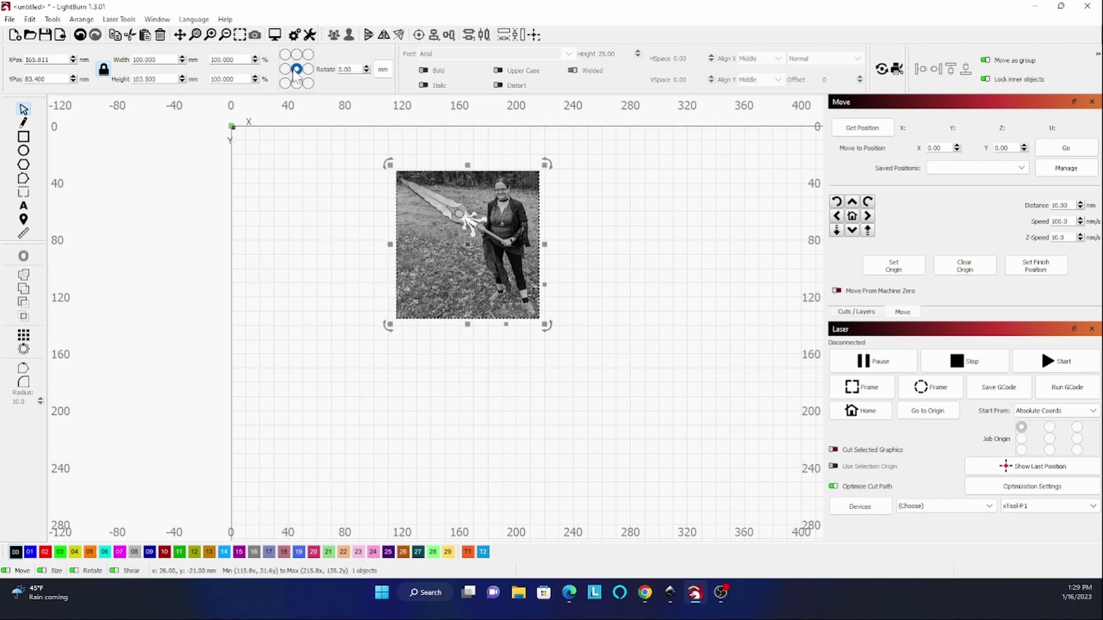
left_click(285, 54)
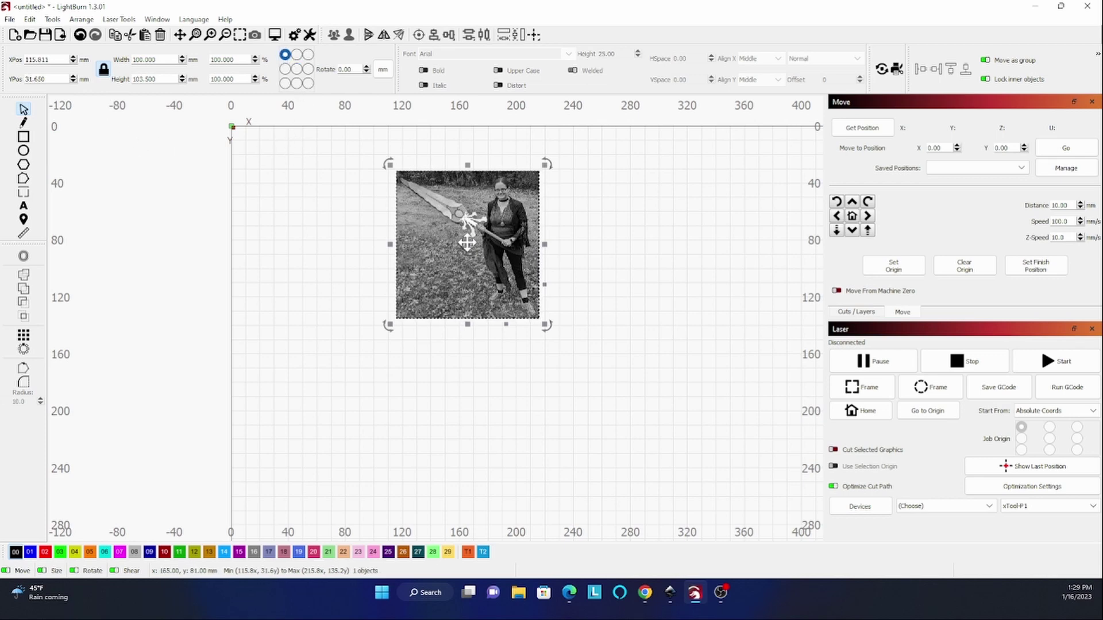
left_click_drag(467, 242, 467, 250)
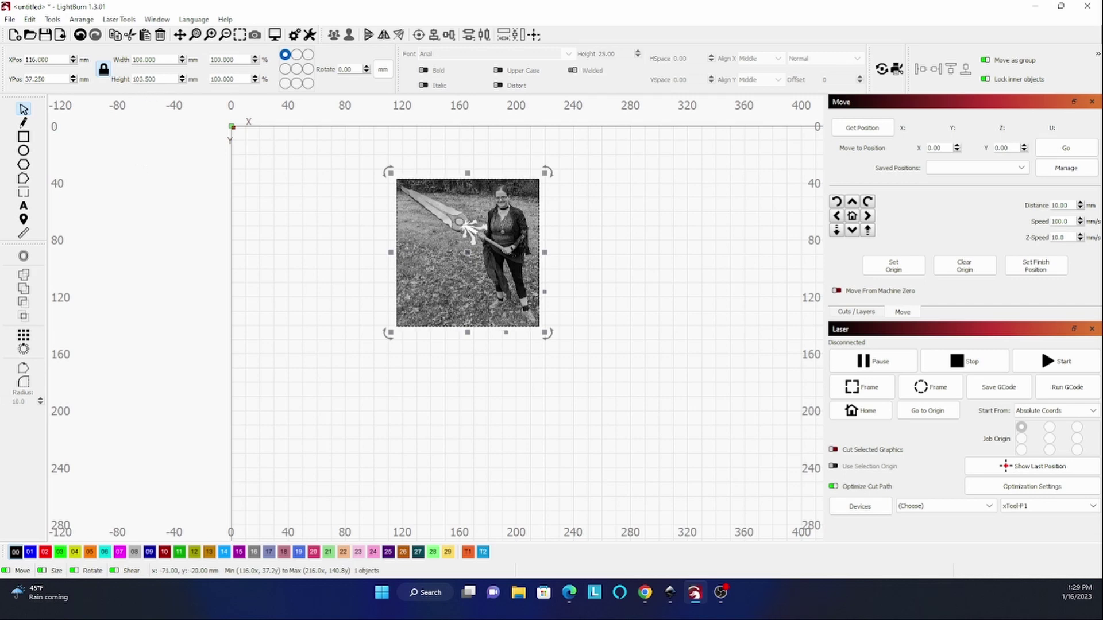
Resize the photo to 75 mm wide (77.625 mm tall) and move it up and left
double_click(144, 59)
type("75")
key("Return")
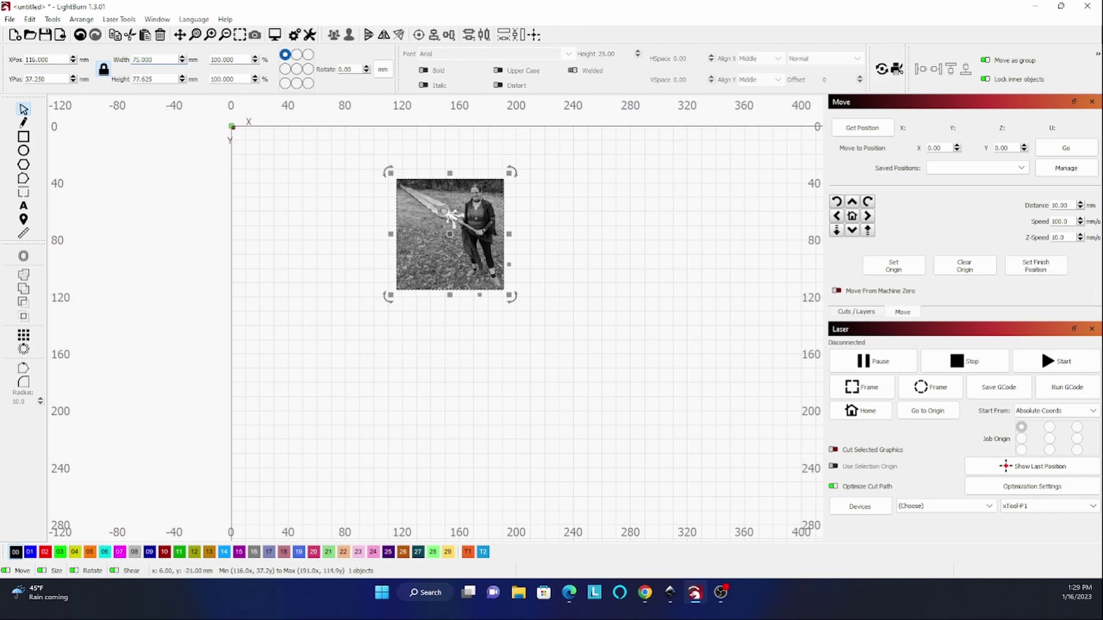
left_click_drag(440, 213, 411, 215)
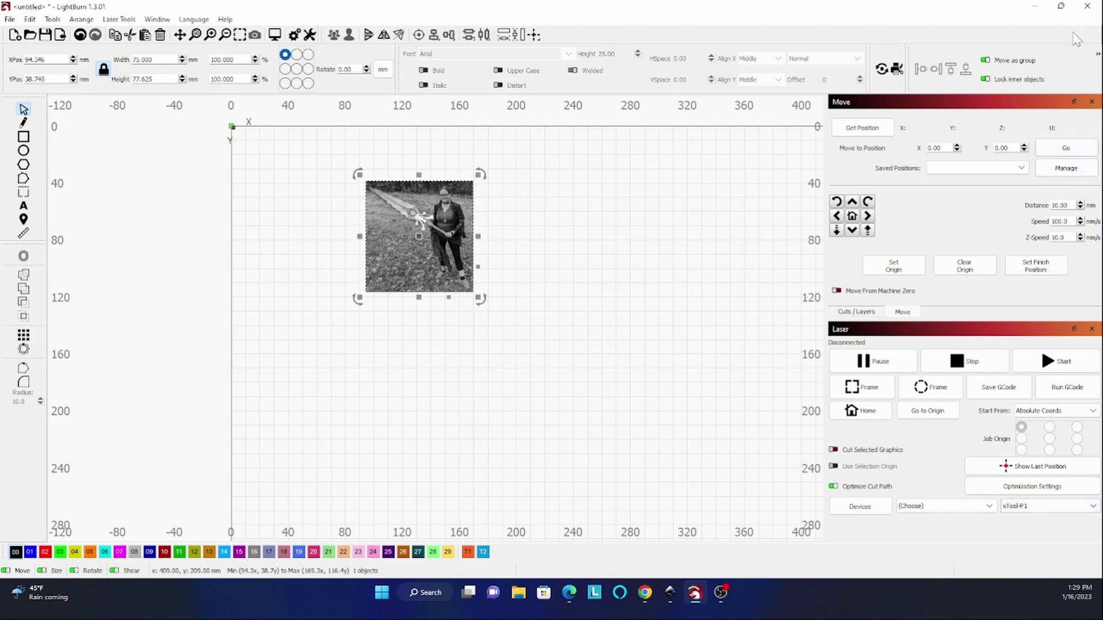
left_click(1061, 6)
key("super+Up")
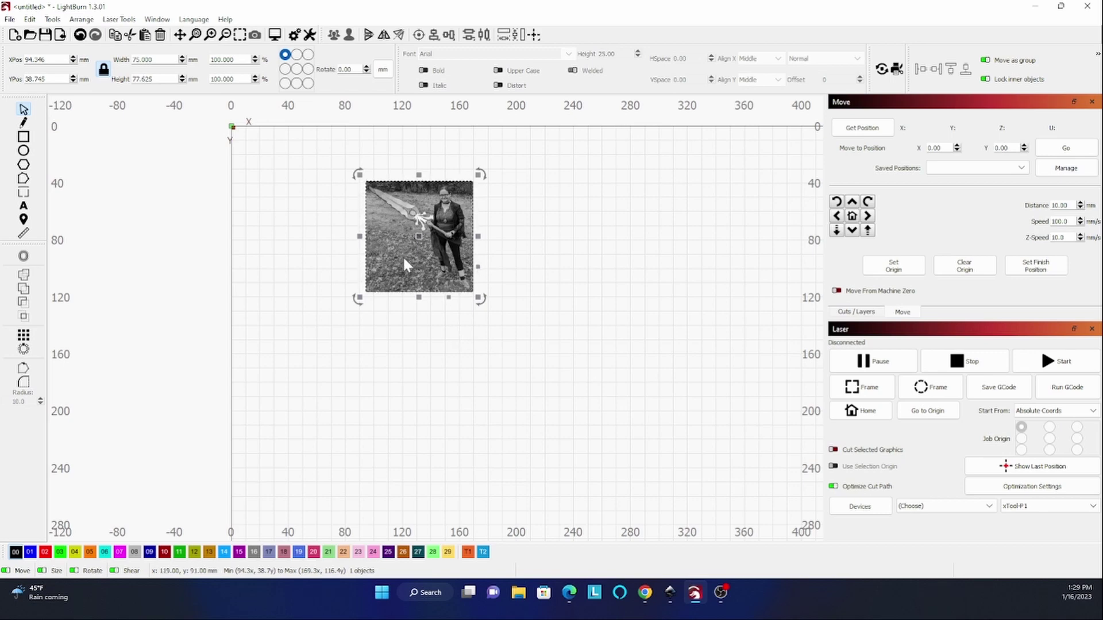
Review the device's start GCode (G0 Z-18) and end GCode, then confirm the settings
left_click(310, 35)
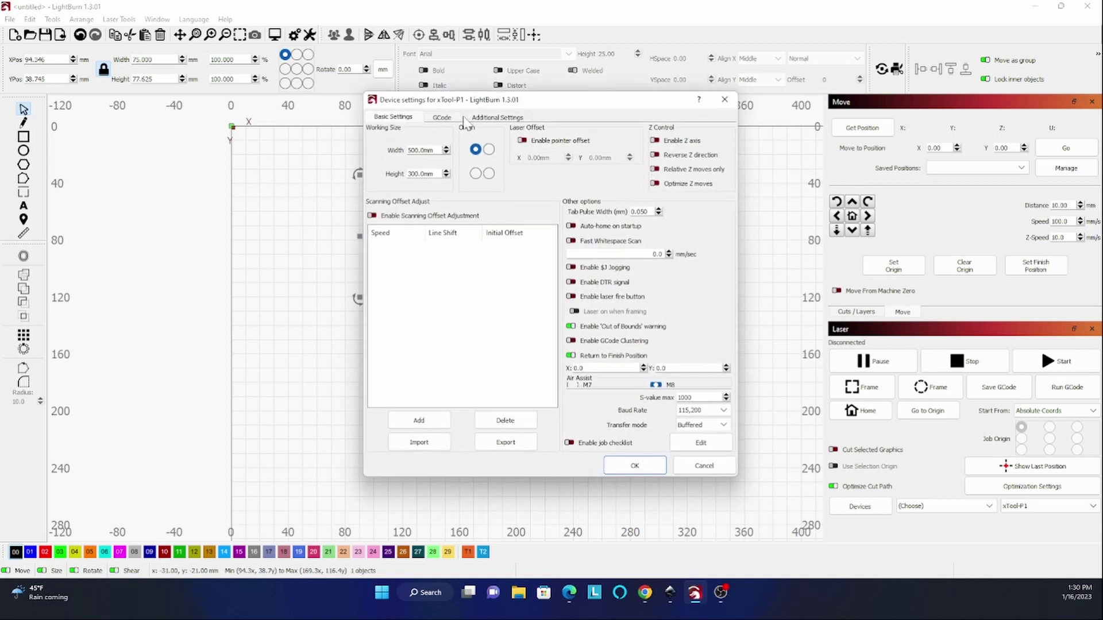
left_click(444, 118)
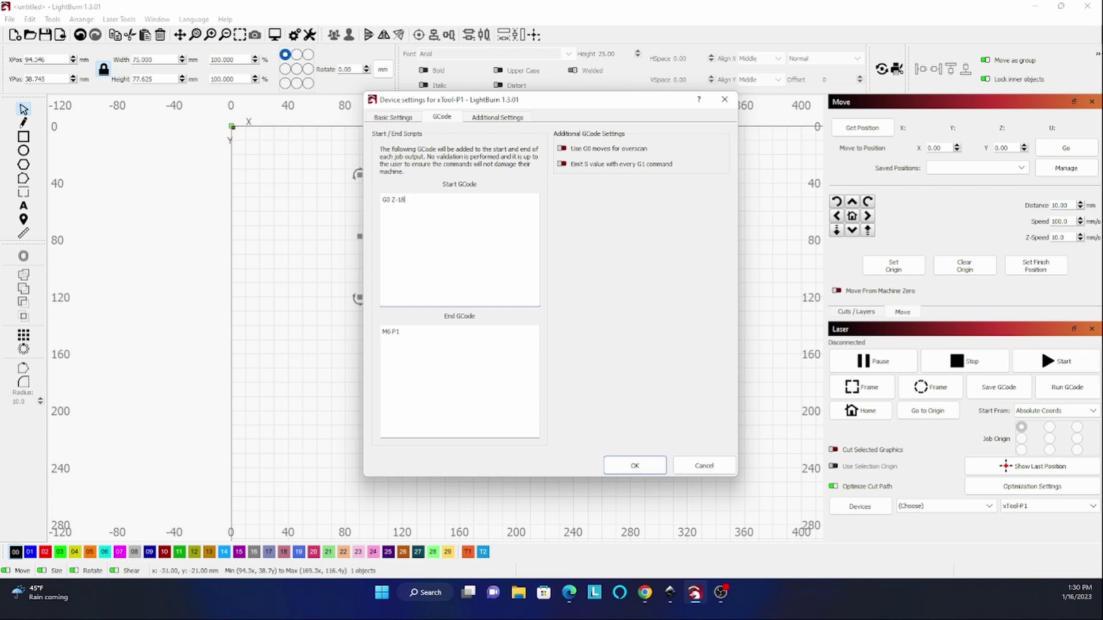
left_click(635, 466)
Open Adjust Image for the photo (Atkinson, 254 DPI) and browse Presets without choosing one
right_click(387, 251)
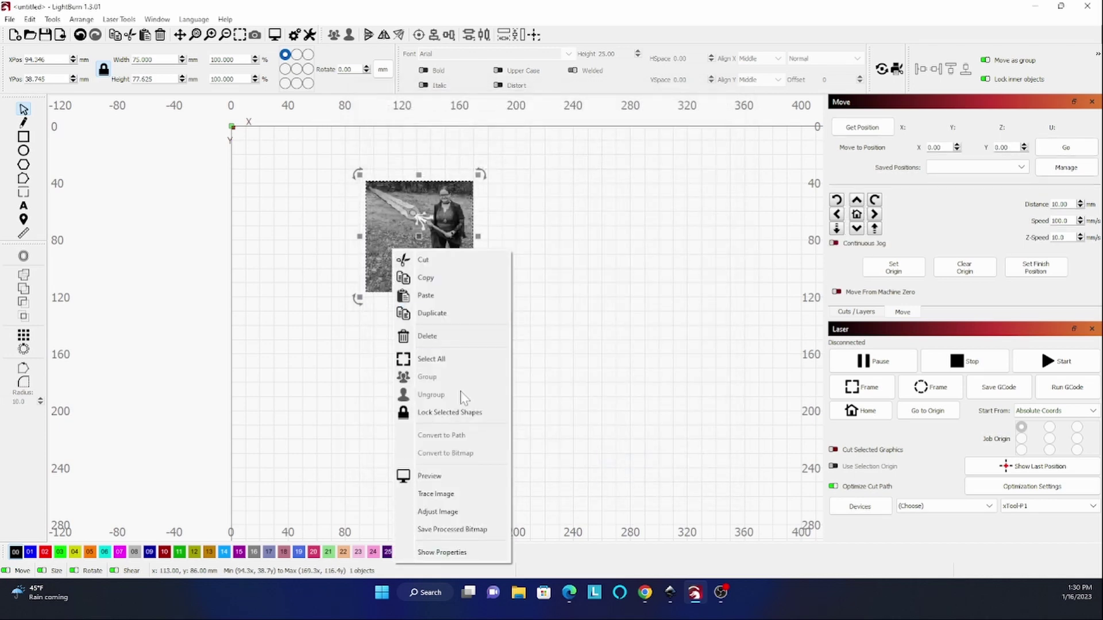
left_click(470, 513)
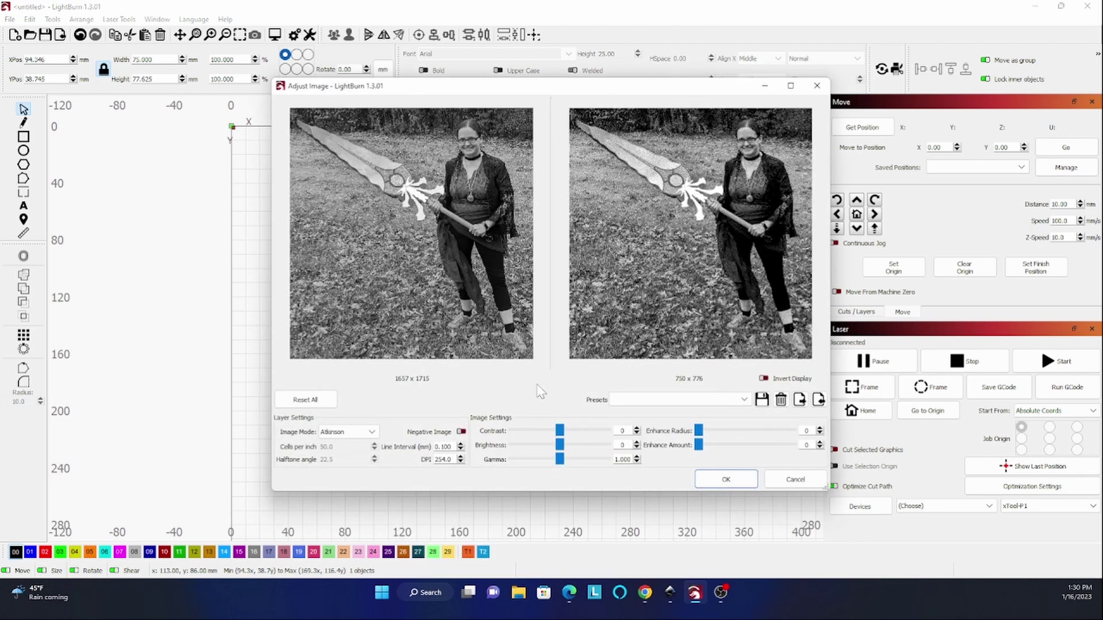
left_click(617, 400)
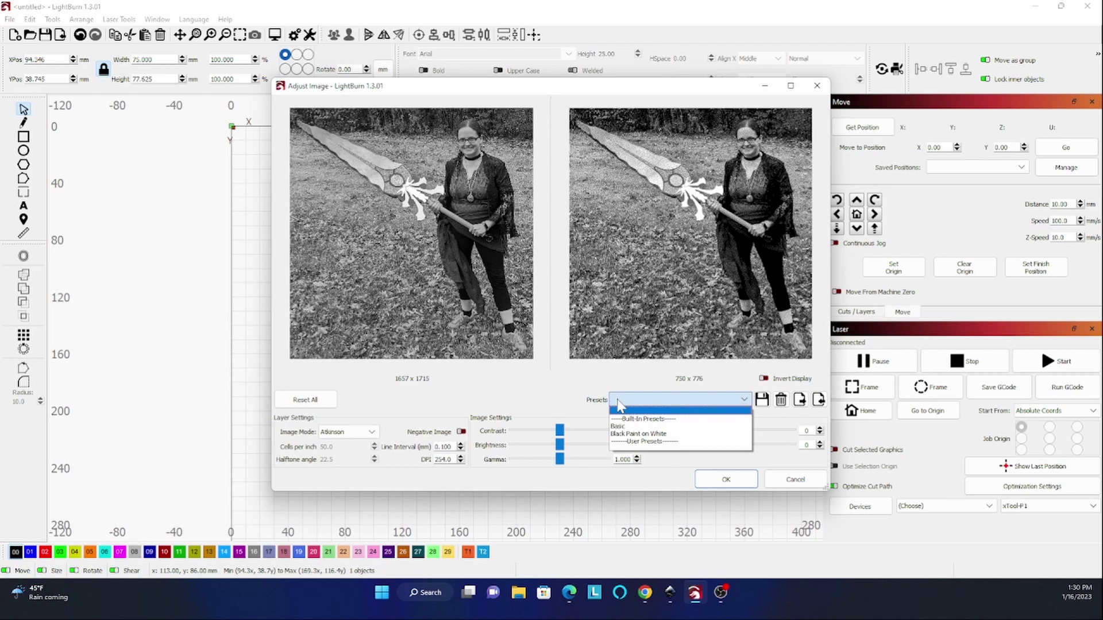
left_click(618, 402)
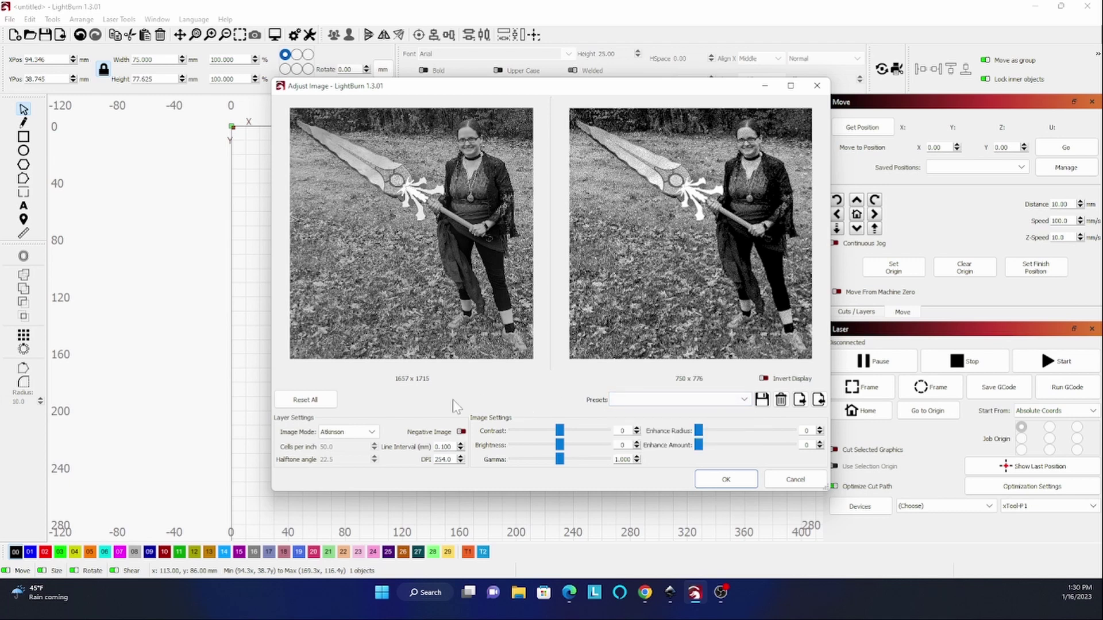
Preview the photo in Jarvis, Sketch, Halftone and Newsprint image modes
left_click(372, 434)
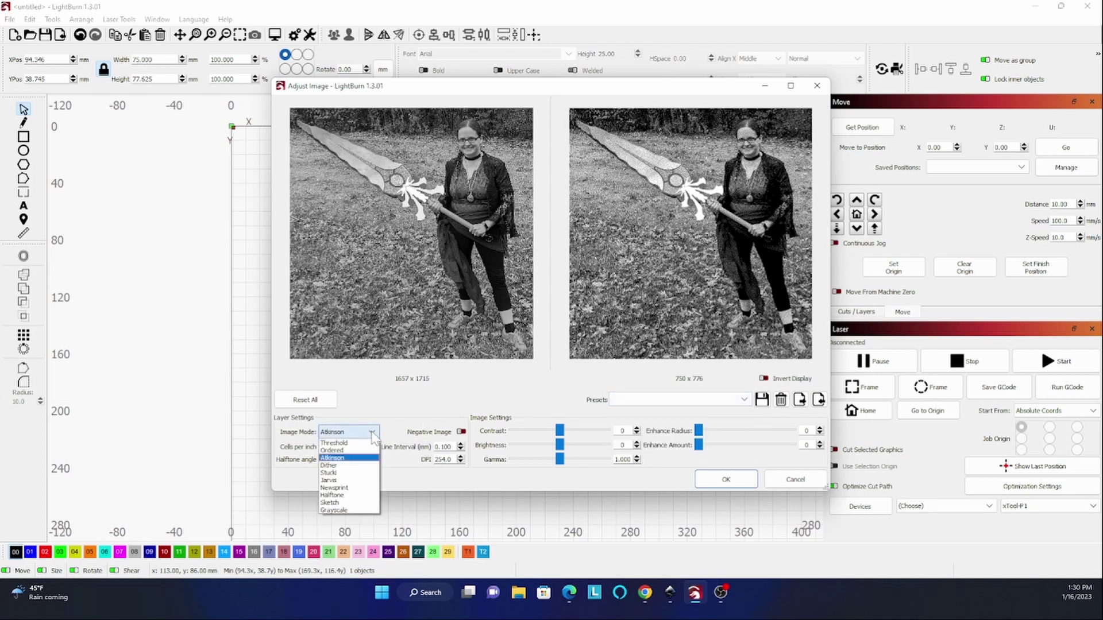
left_click(370, 480)
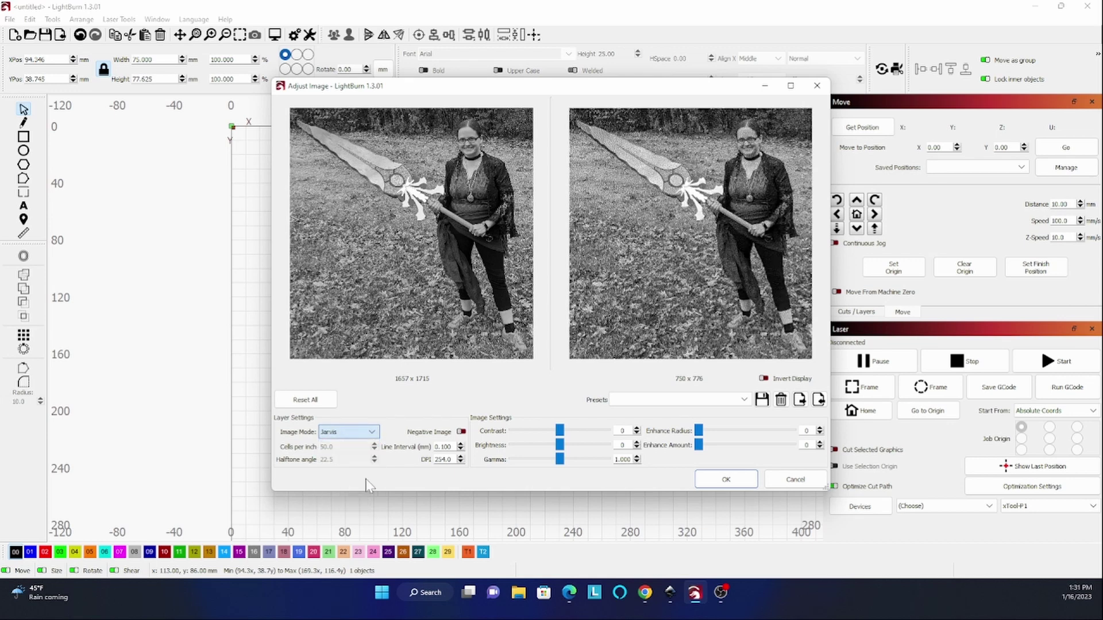
left_click(372, 432)
left_click(353, 505)
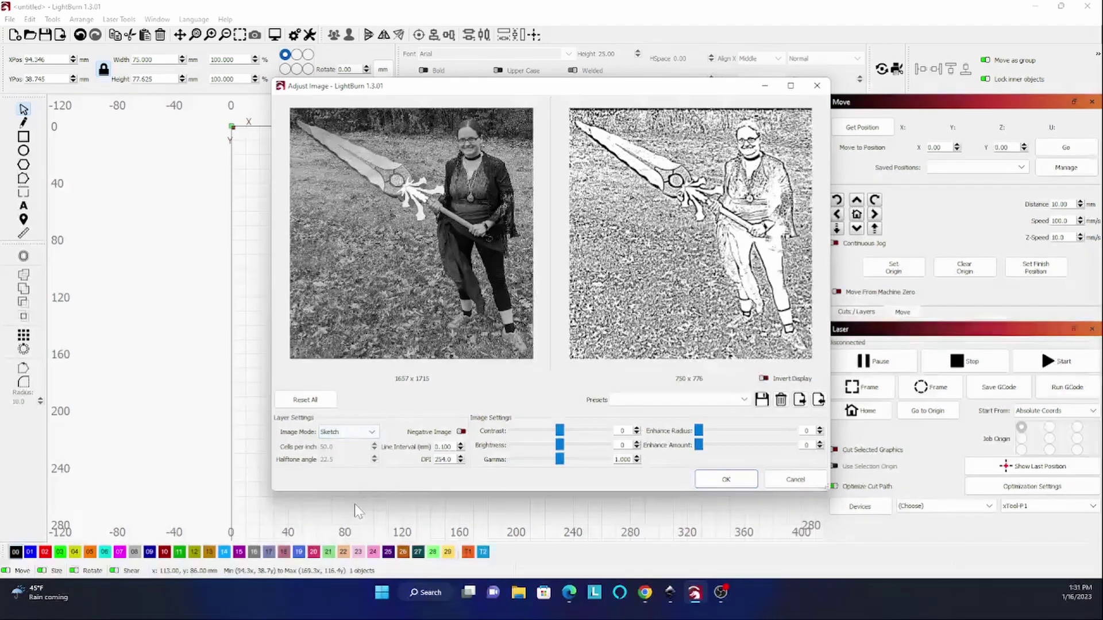
left_click(372, 432)
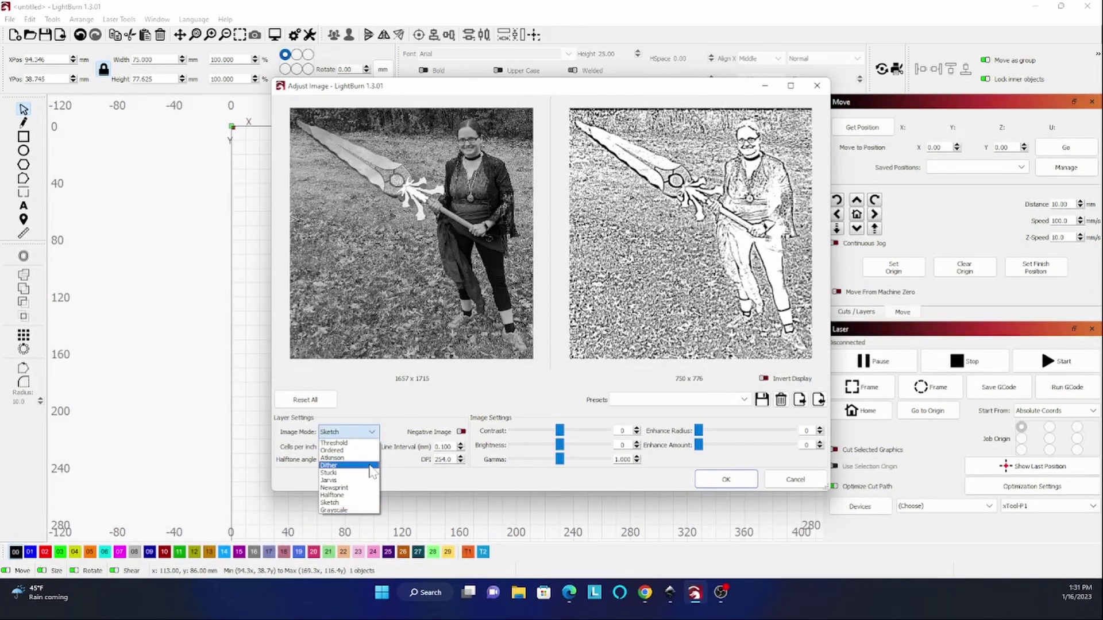
left_click(359, 493)
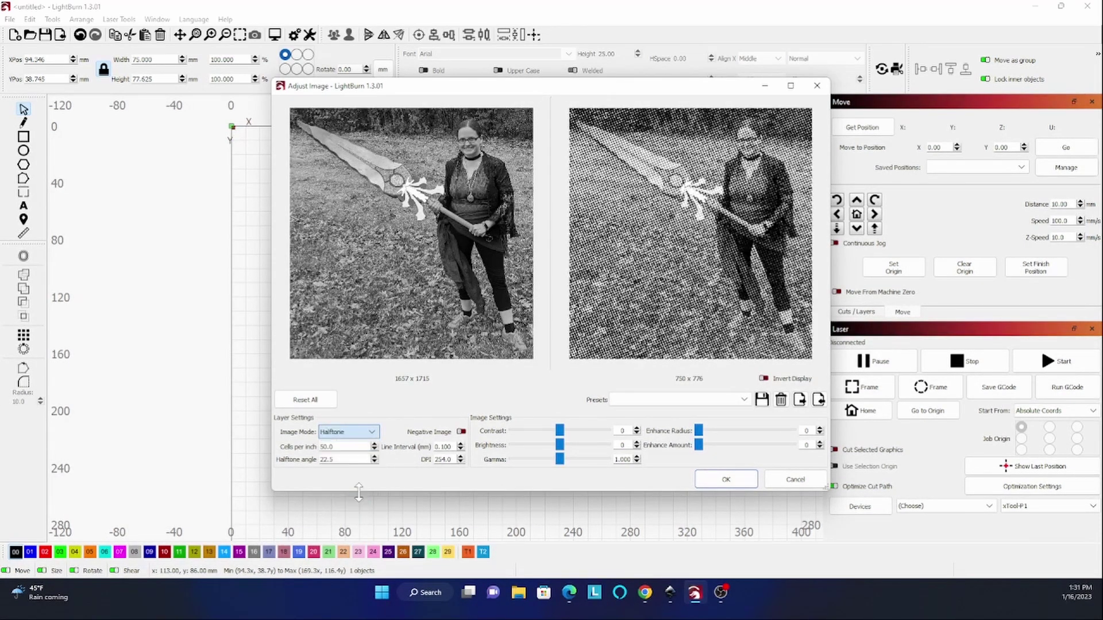
left_click(372, 432)
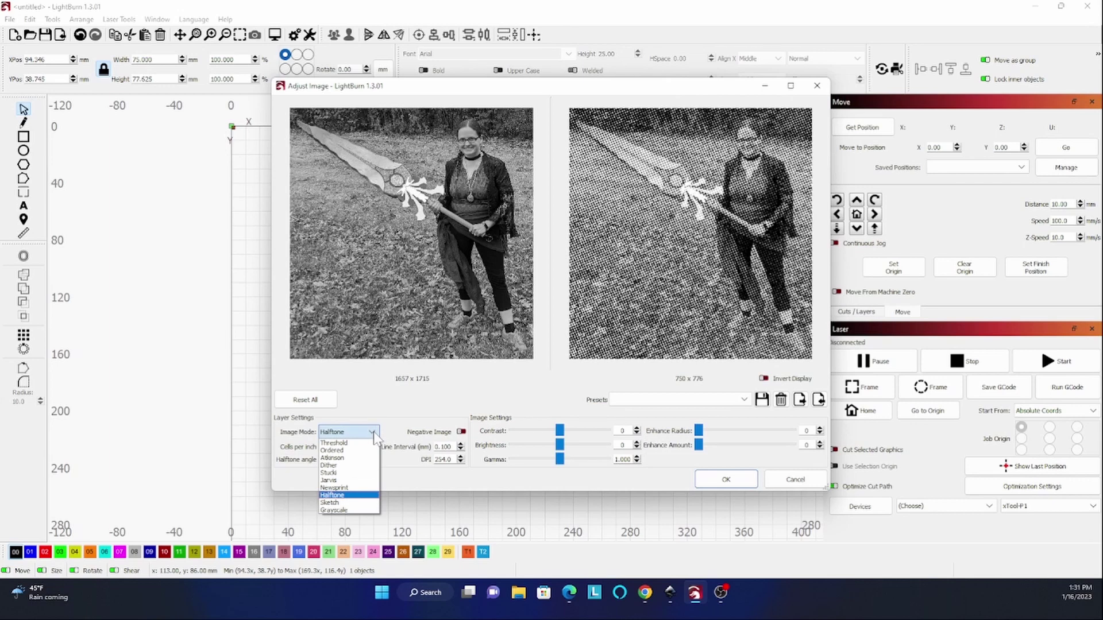
left_click(363, 488)
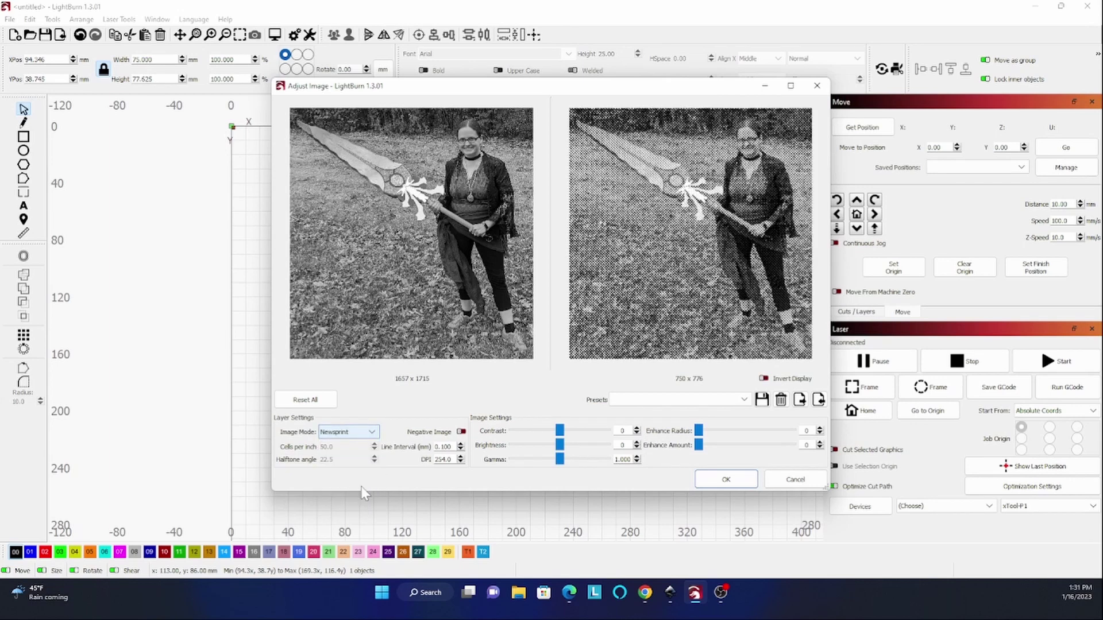
Preview the photo in Grayscale, Stucki and Atkinson image modes
left_click(372, 432)
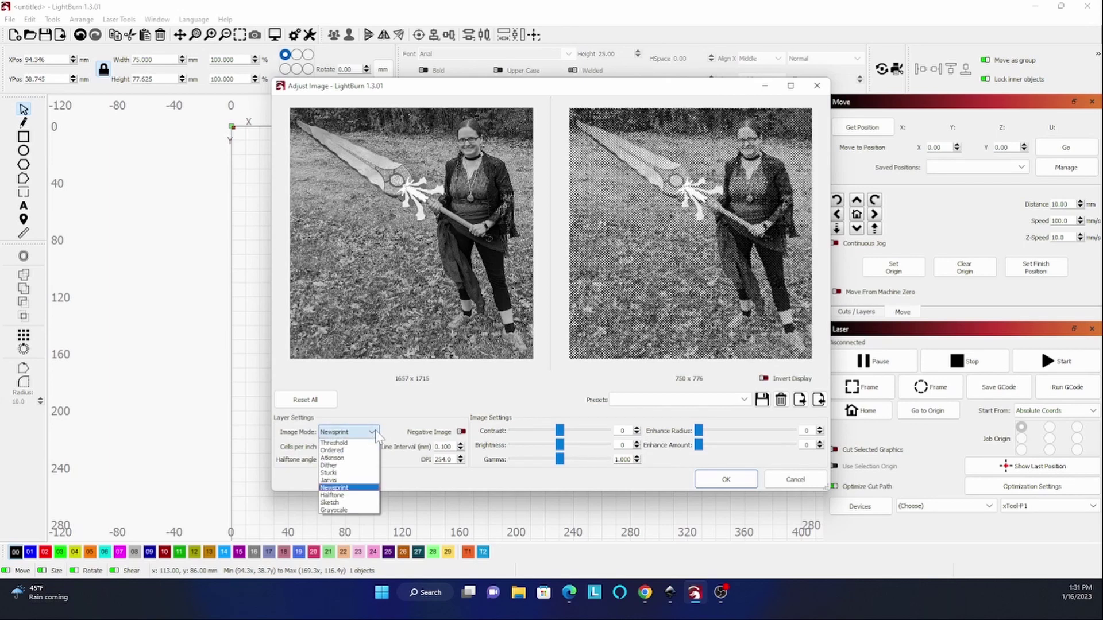
left_click(360, 510)
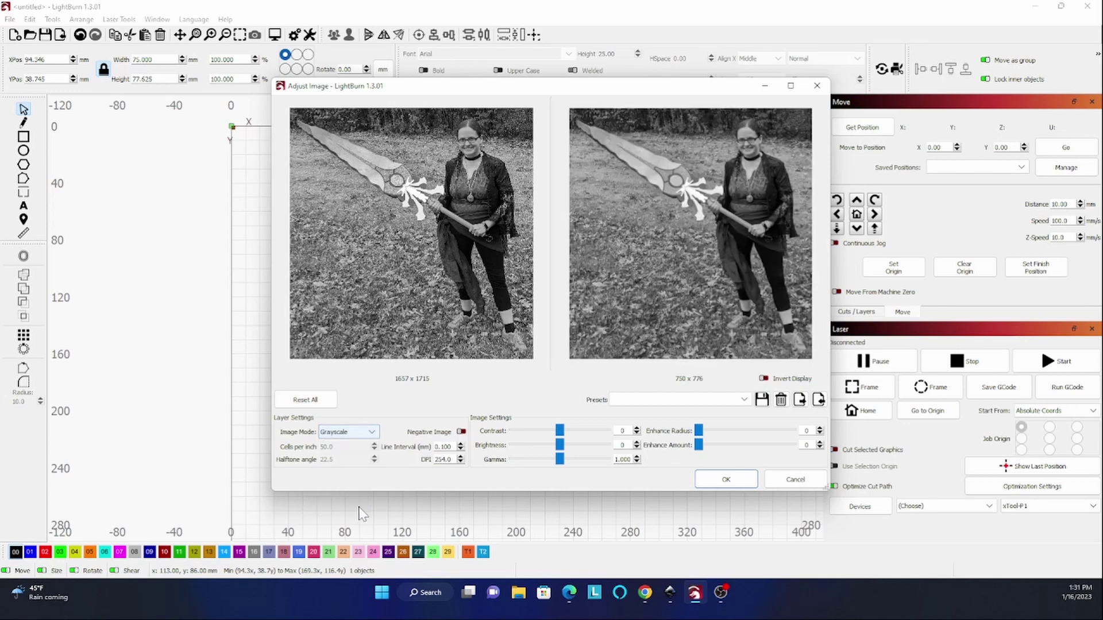
left_click(369, 432)
left_click(360, 473)
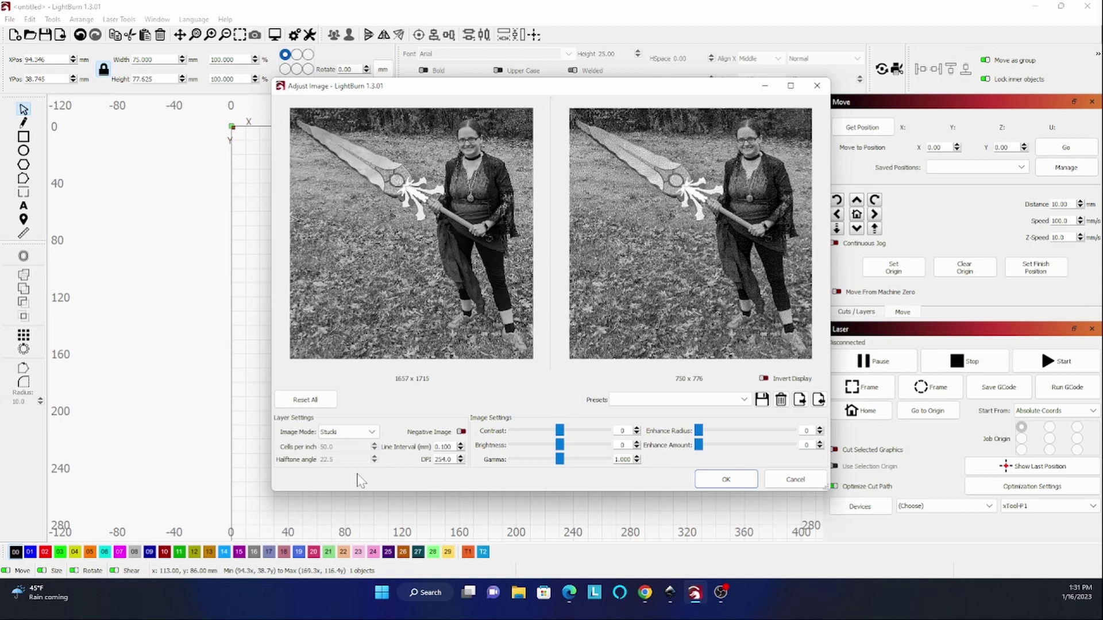
left_click(370, 432)
left_click(367, 458)
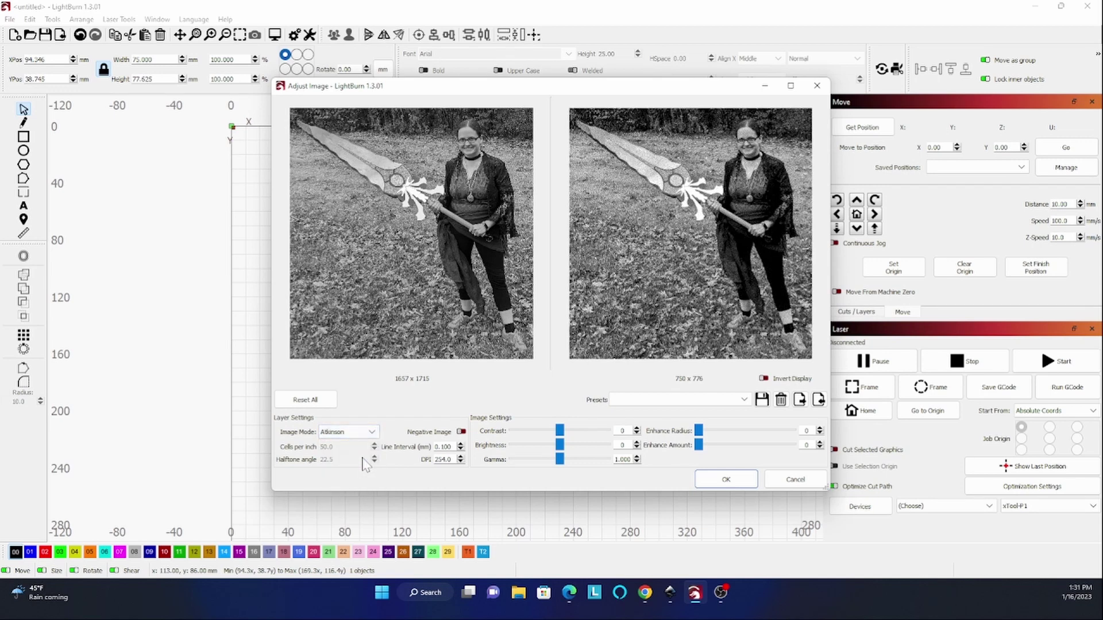
Choose Jarvis dithering and set the DPI to 318
left_click(368, 432)
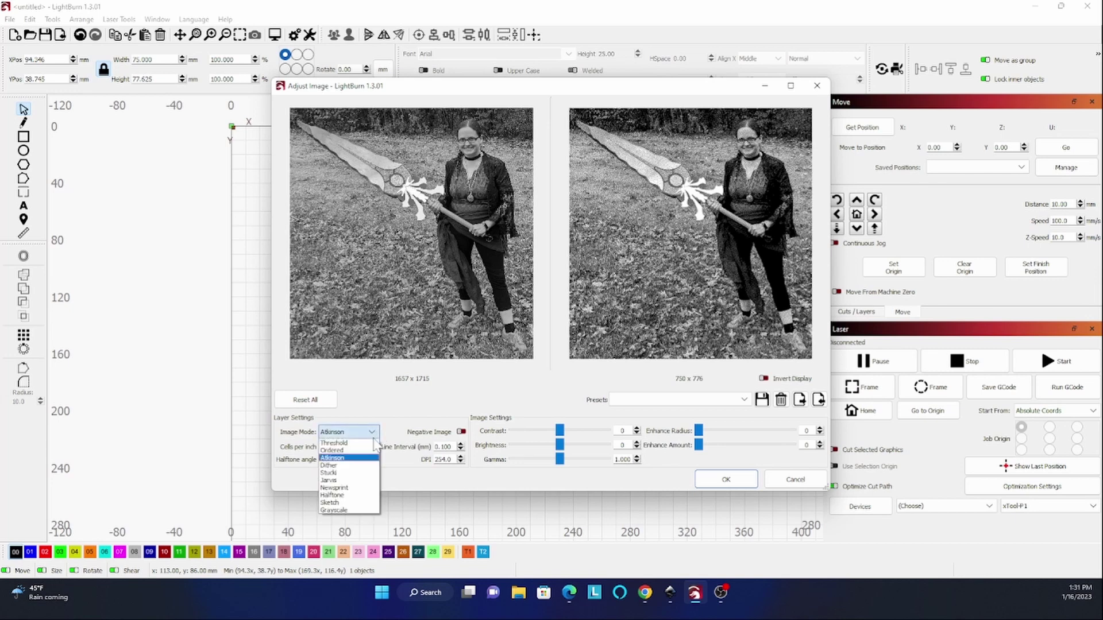
left_click(360, 480)
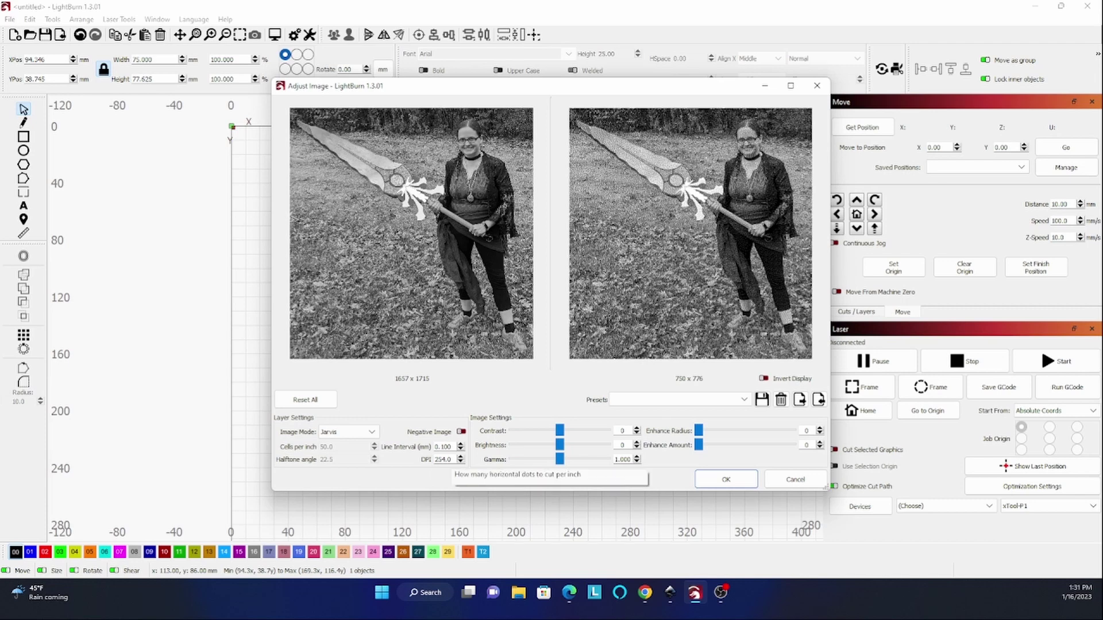
left_click_drag(452, 460, 442, 460)
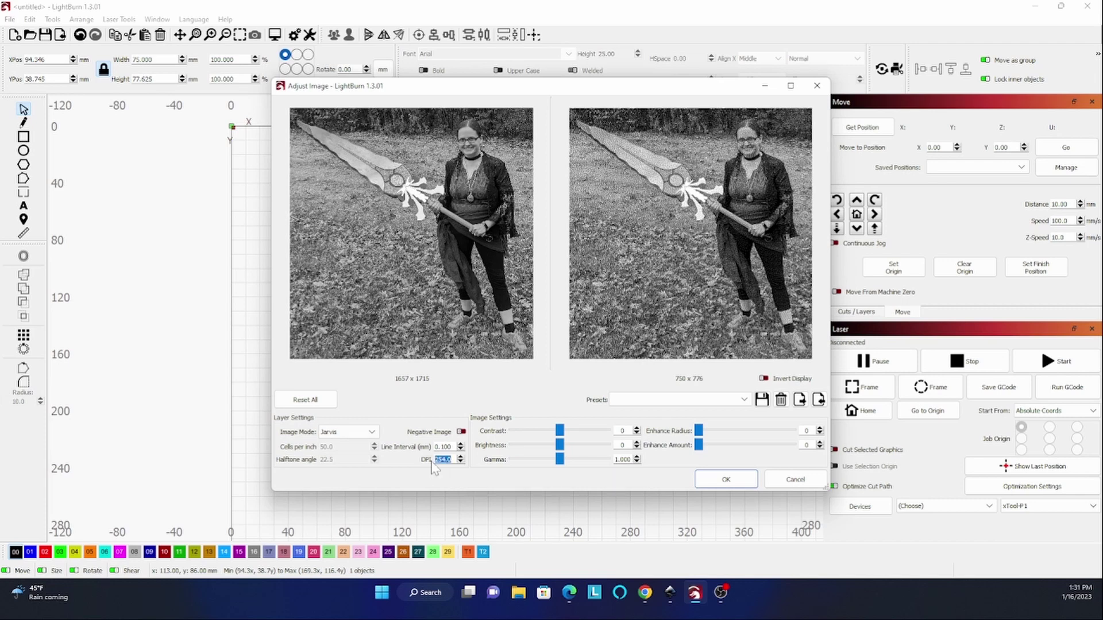
type("31")
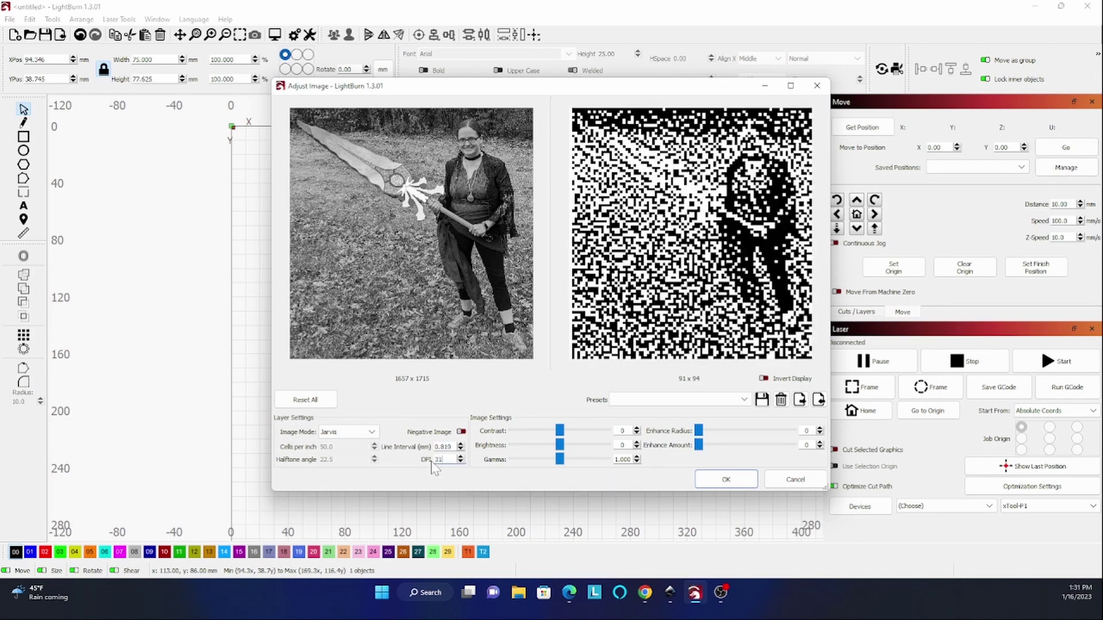
type("8")
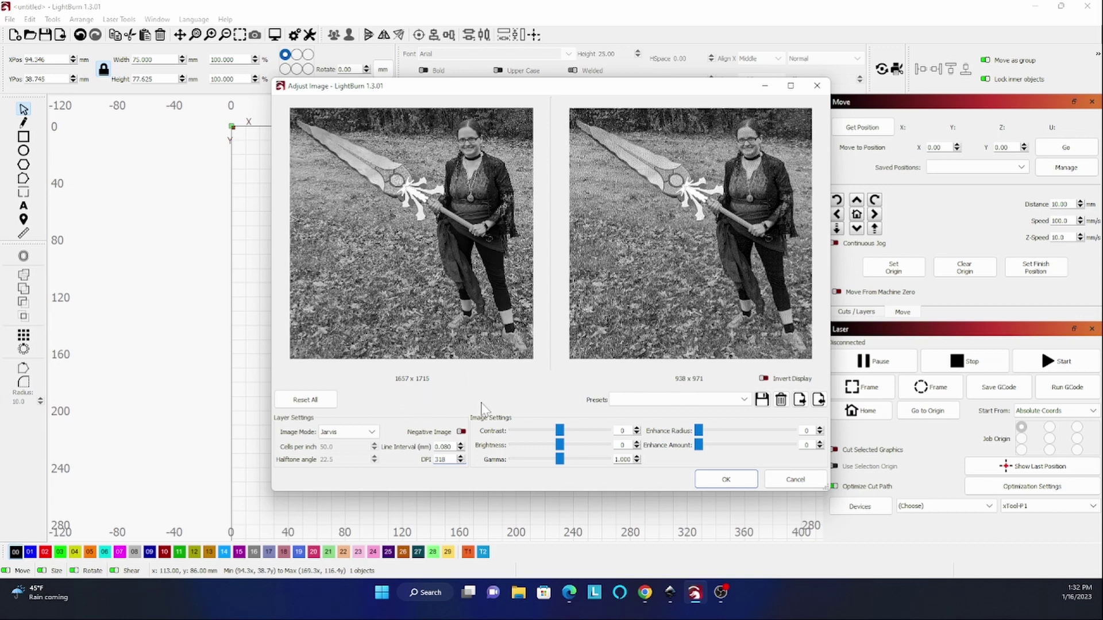
Apply the Jarvis adjustments and set layer C00's speed to 110 mm/s
left_click(727, 481)
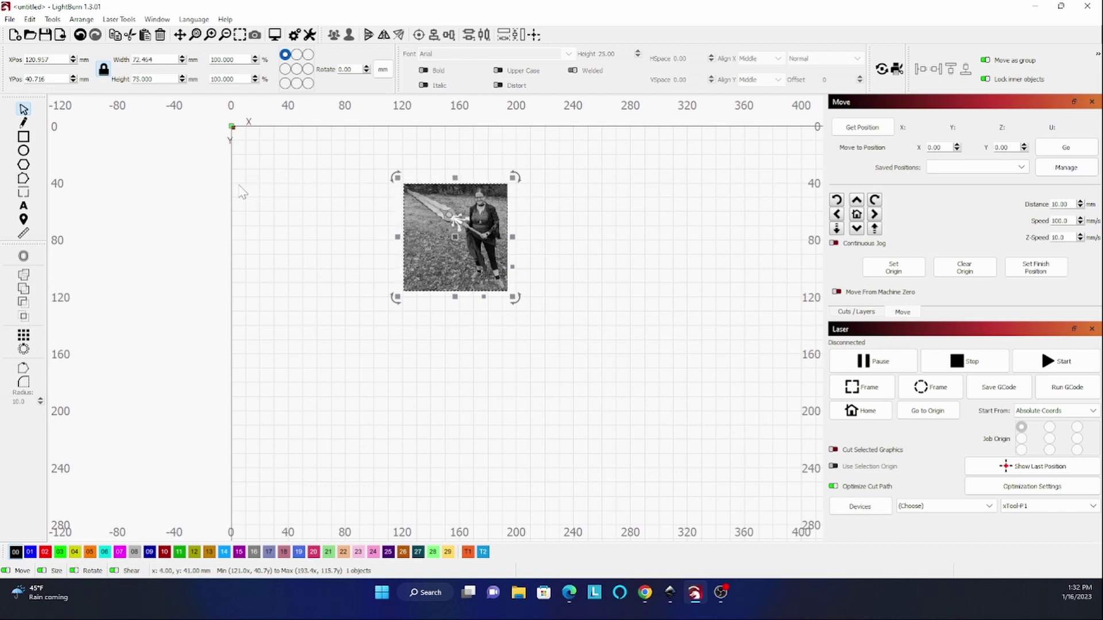
left_click(856, 312)
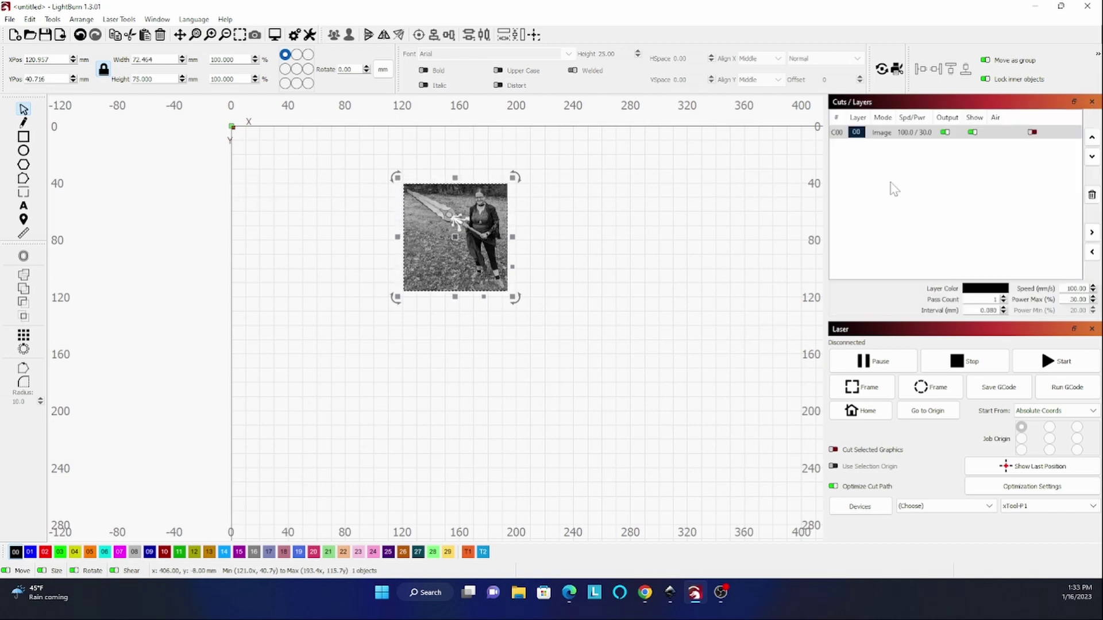
double_click(926, 133)
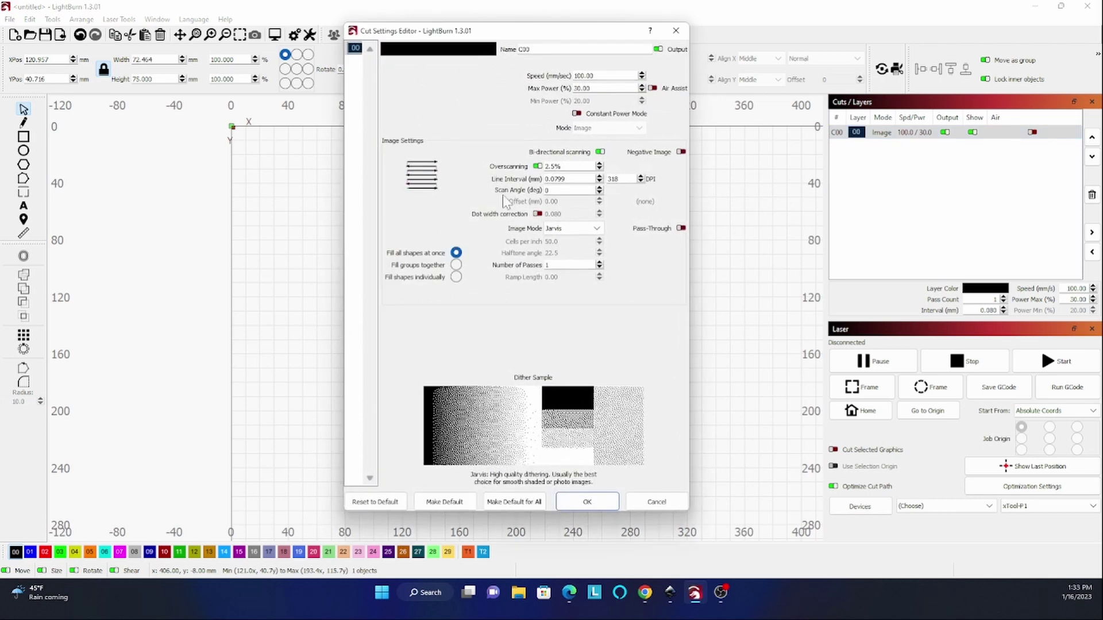
double_click(597, 76)
type("110")
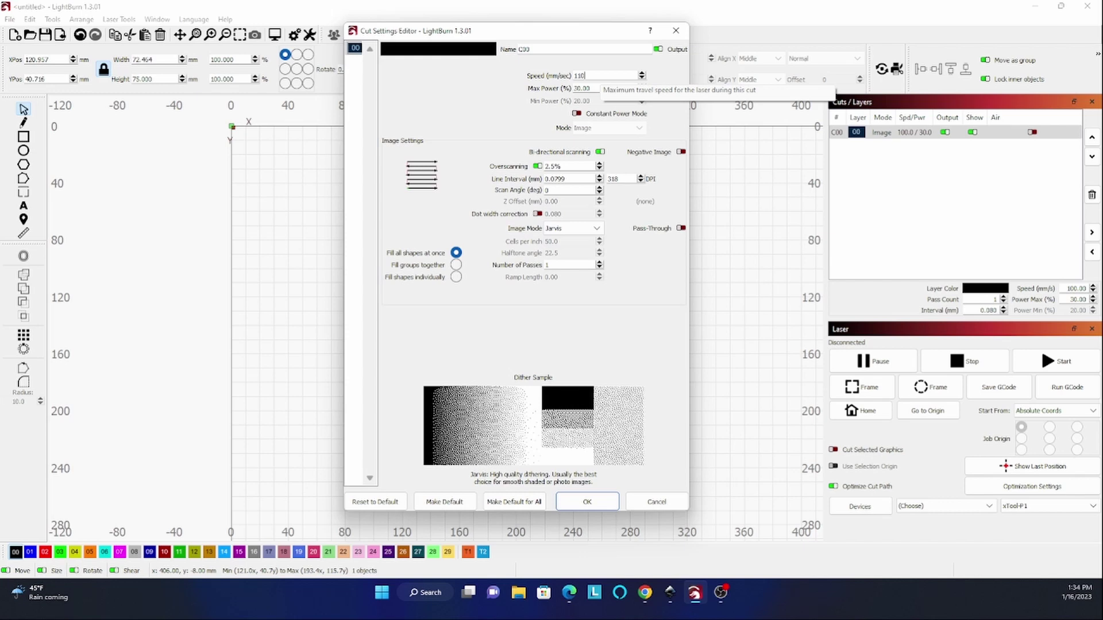
key("Tab")
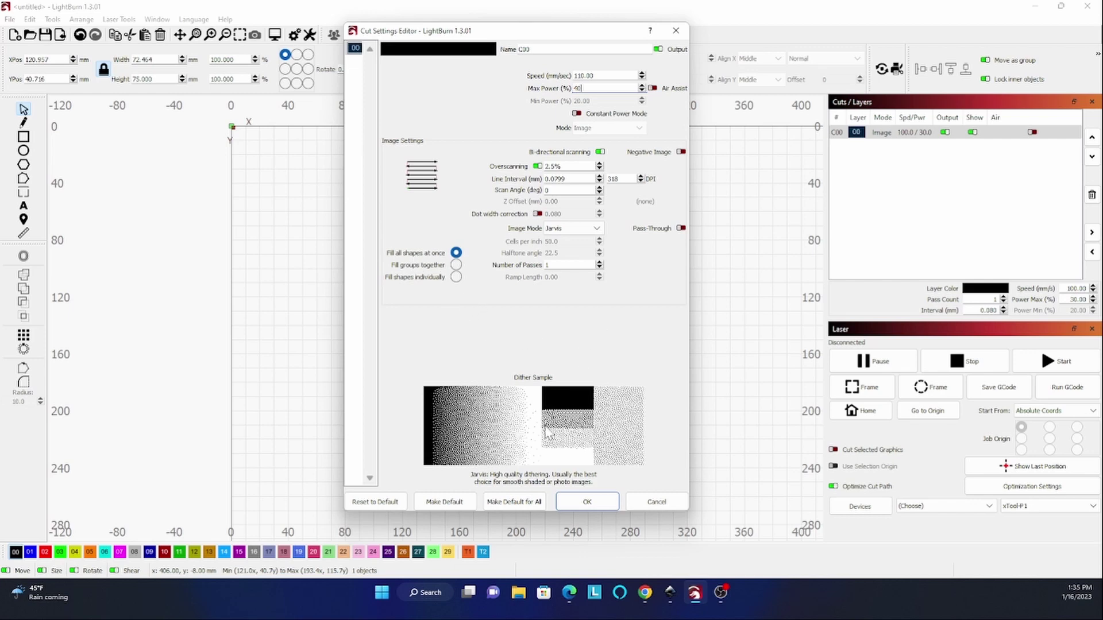
Confirm the C00 layer settings and save the G-code over jarvis318dithertest1.gcode
left_click(587, 502)
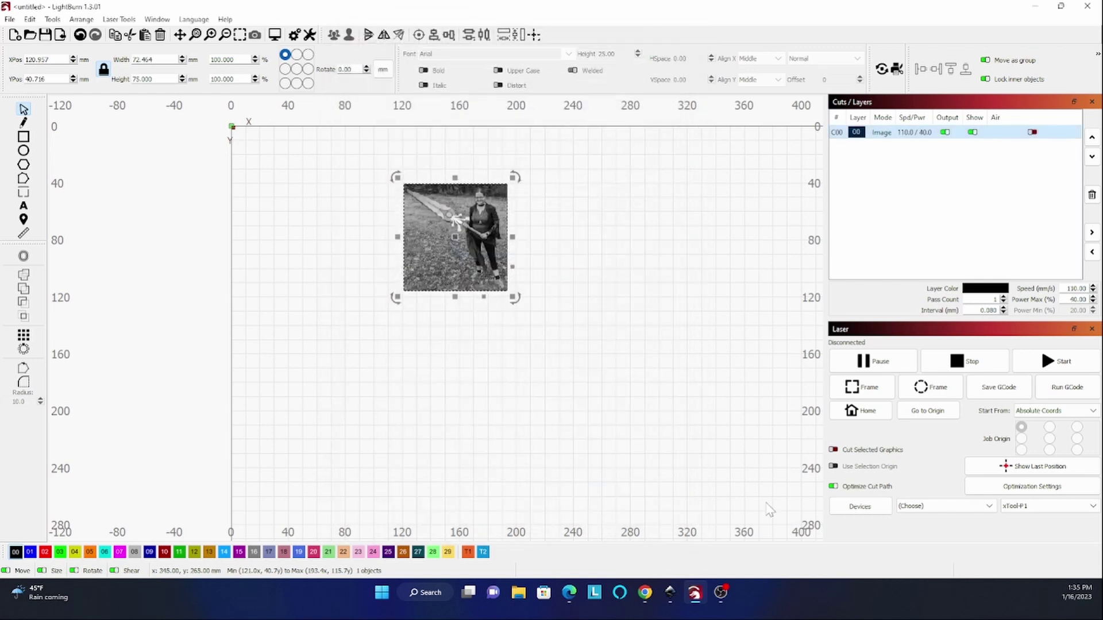
left_click(995, 394)
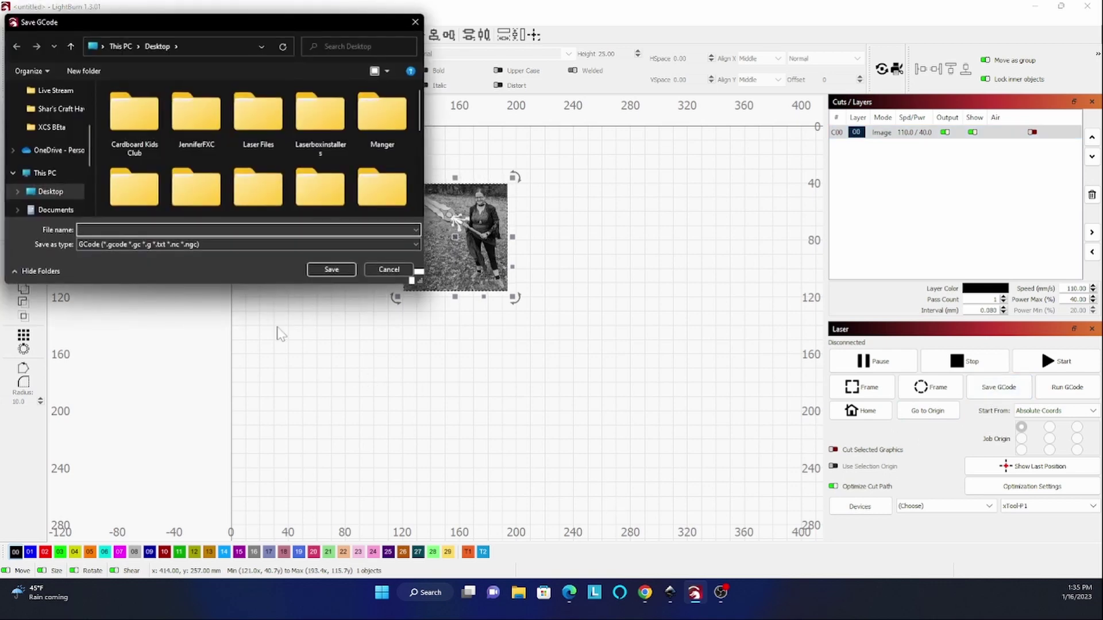
type("jarve")
key("BackSpace")
left_click(138, 241)
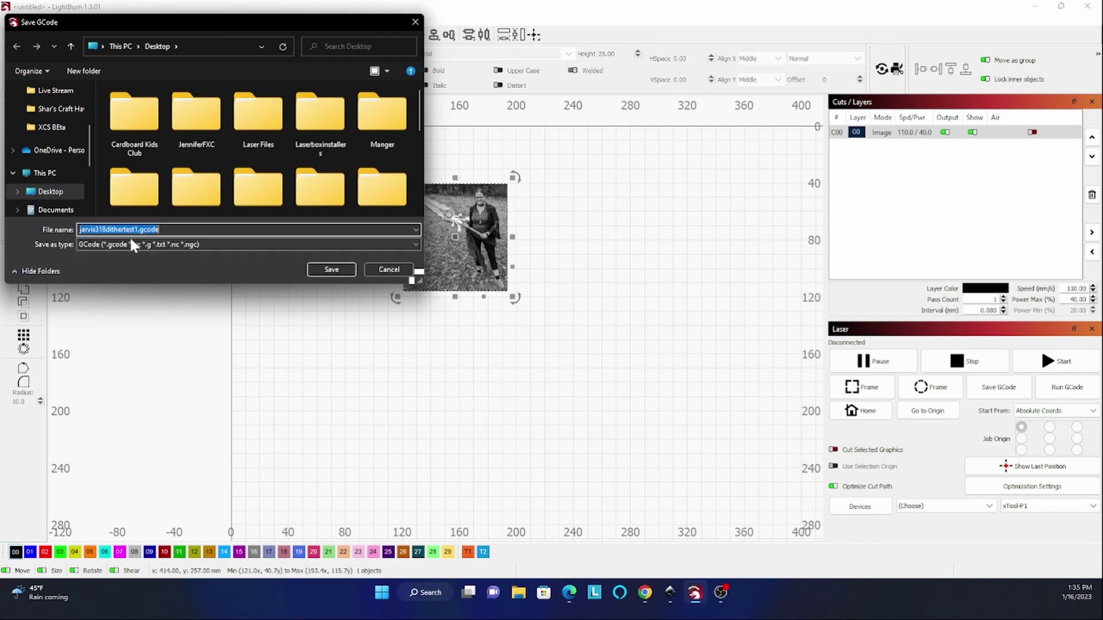
left_click(333, 268)
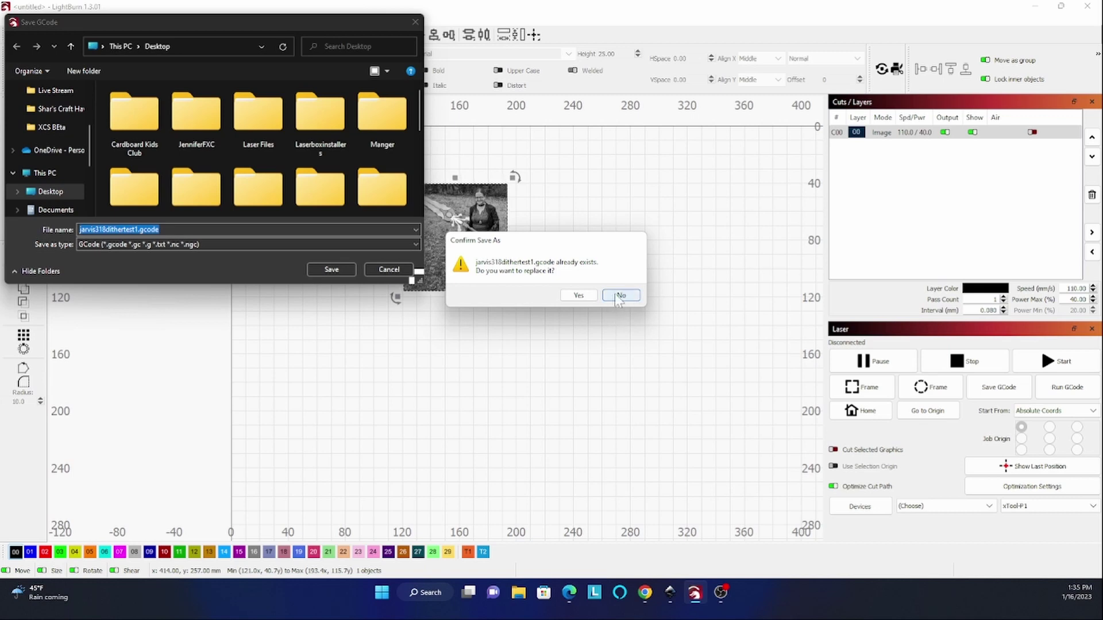
left_click(577, 295)
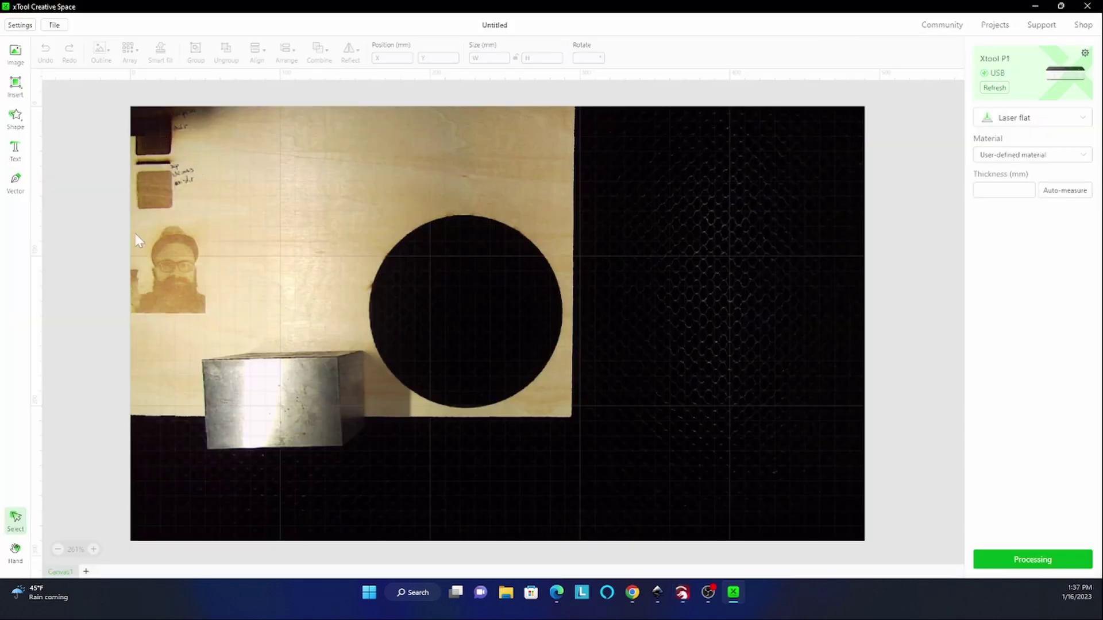
Zoom the camera canvas out to 211% and run Auto-measure for material thickness
scroll(349, 254, "down", 1)
scroll(349, 256, "up", 2)
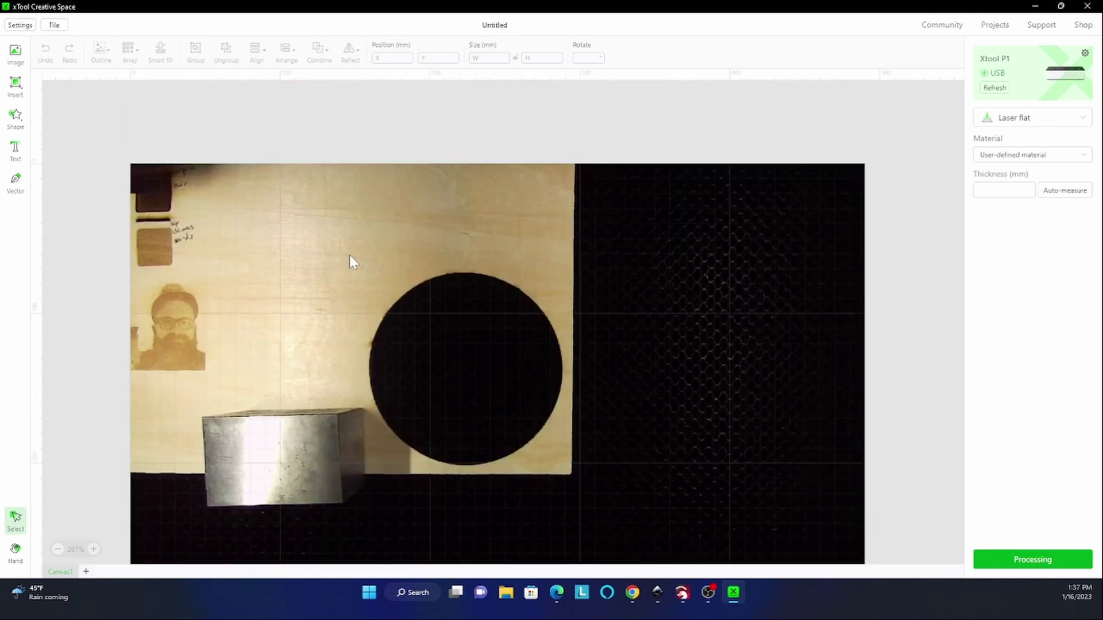
left_click(57, 549)
left_click(57, 549)
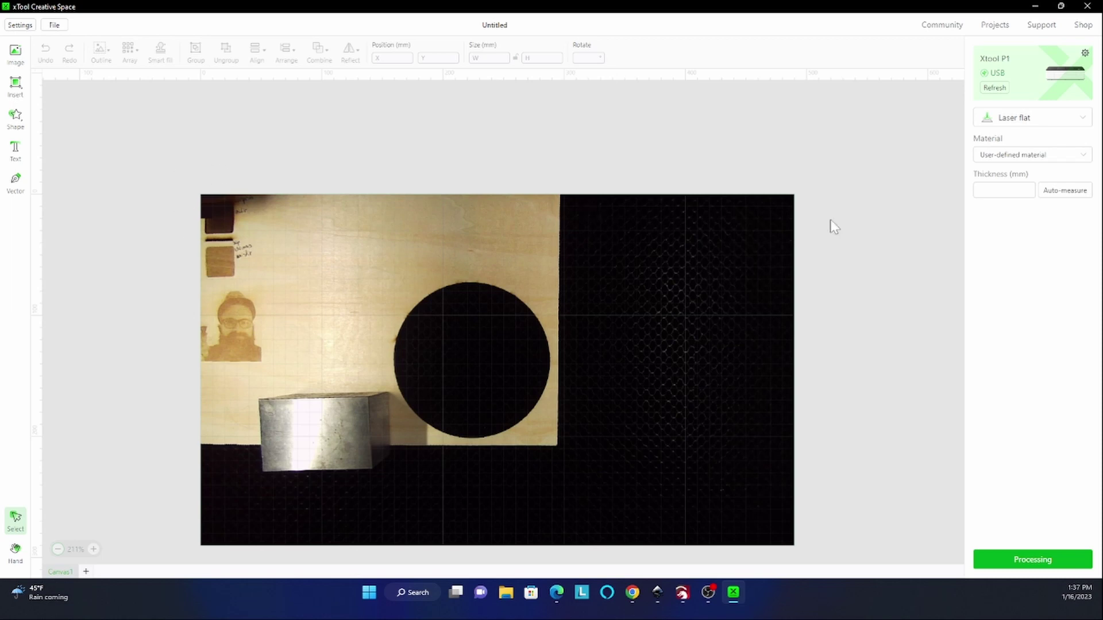
left_click(1065, 192)
Import jarvis318dithertest1.gcode through the device's Working info and send it to the xTool P1
left_click(1086, 53)
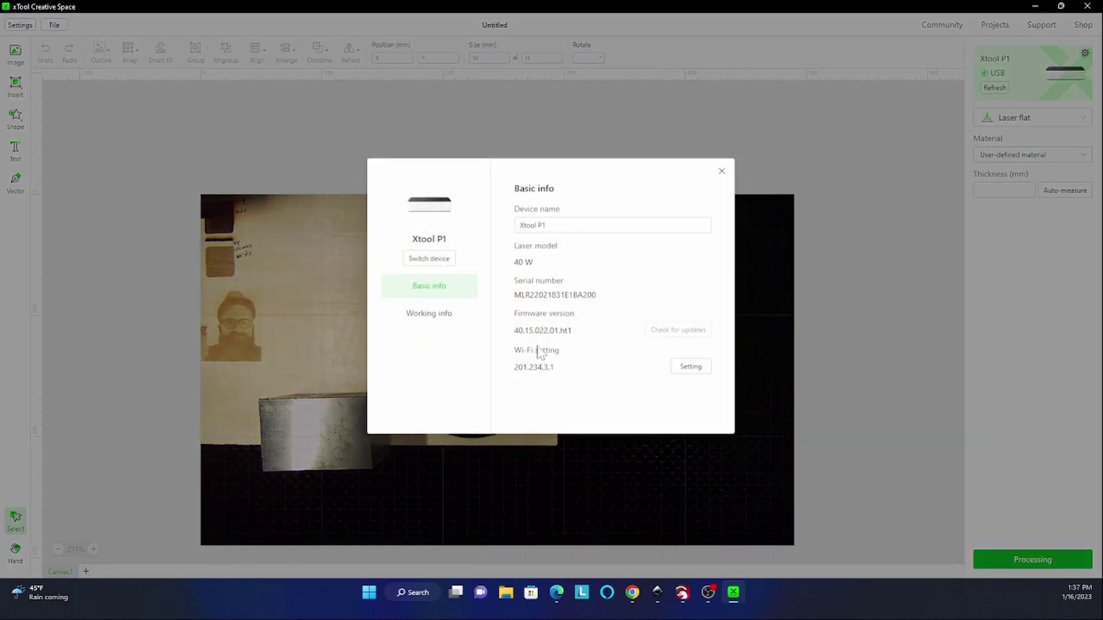
left_click(435, 316)
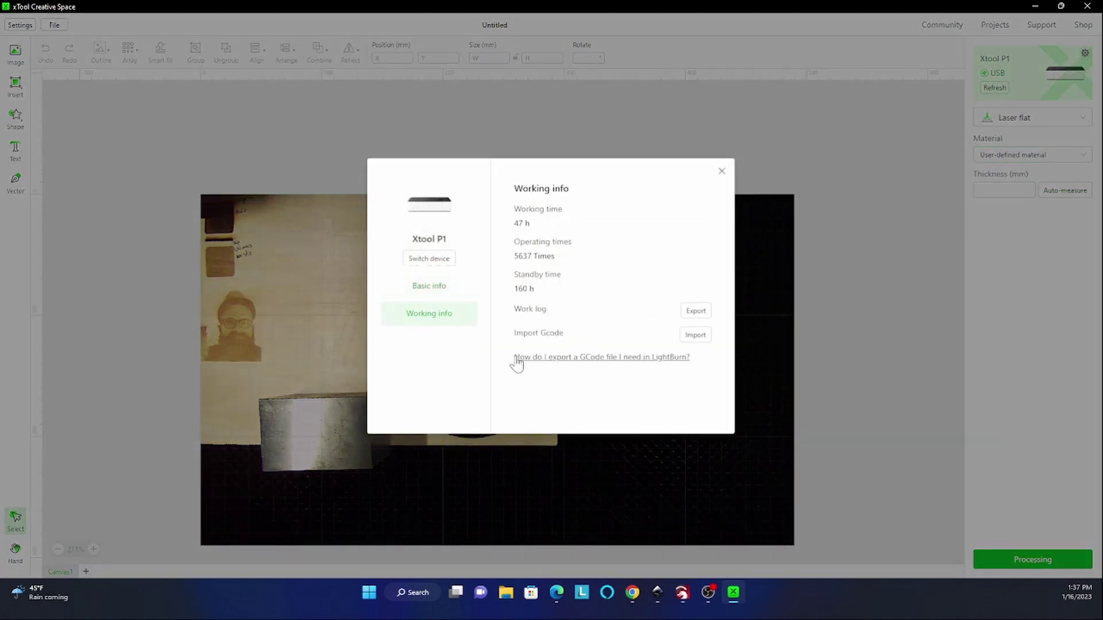
left_click(693, 336)
left_click(543, 291)
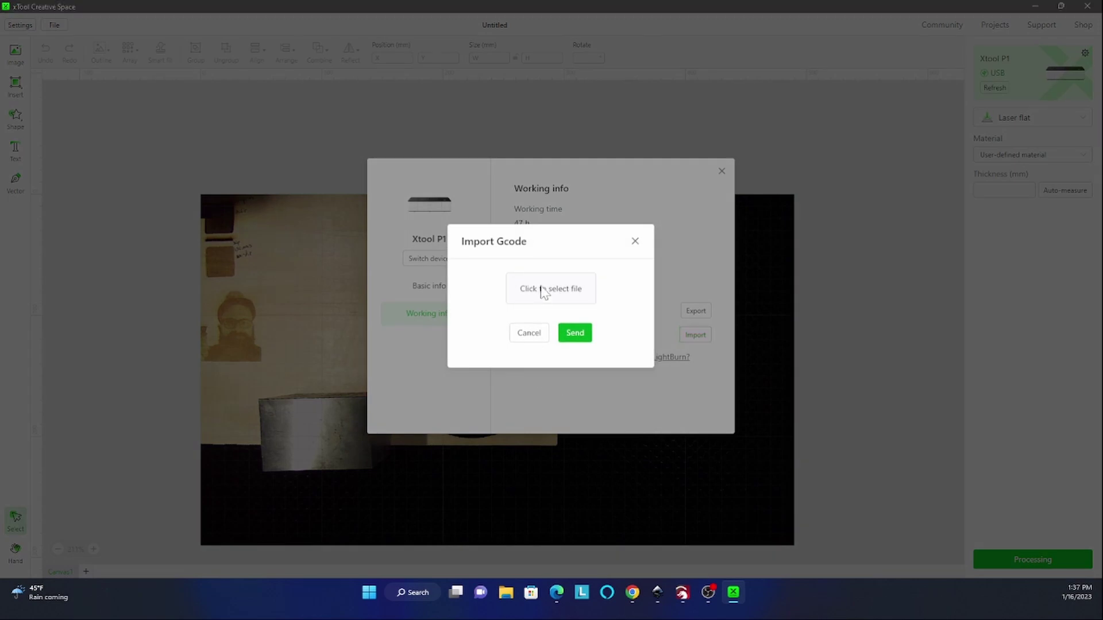
scroll(229, 219, "down", 1)
left_click(380, 201)
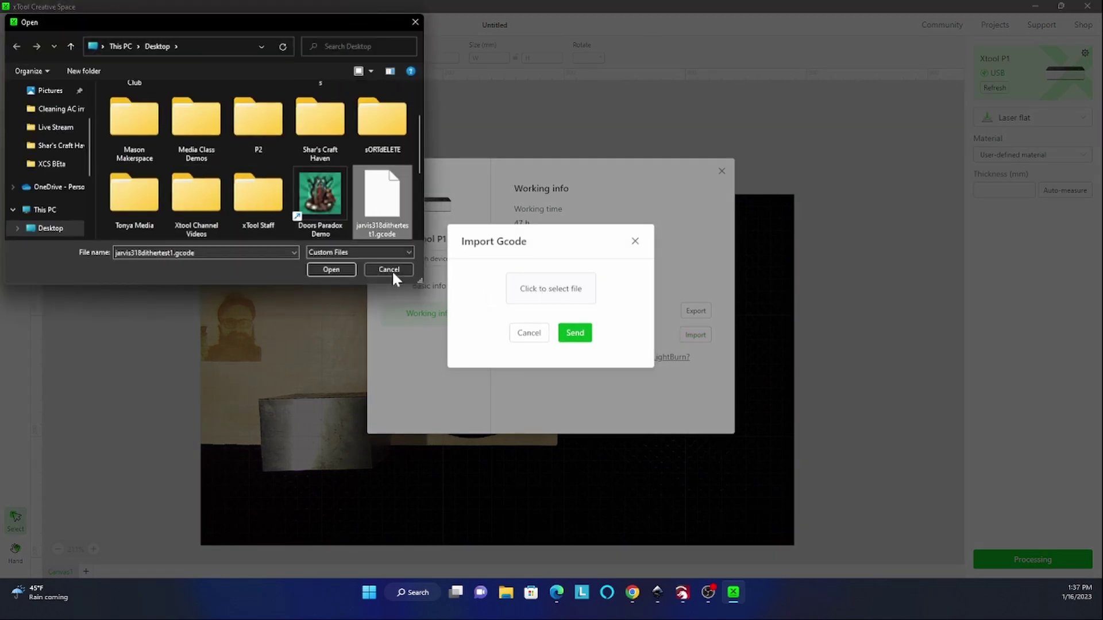
left_click(339, 270)
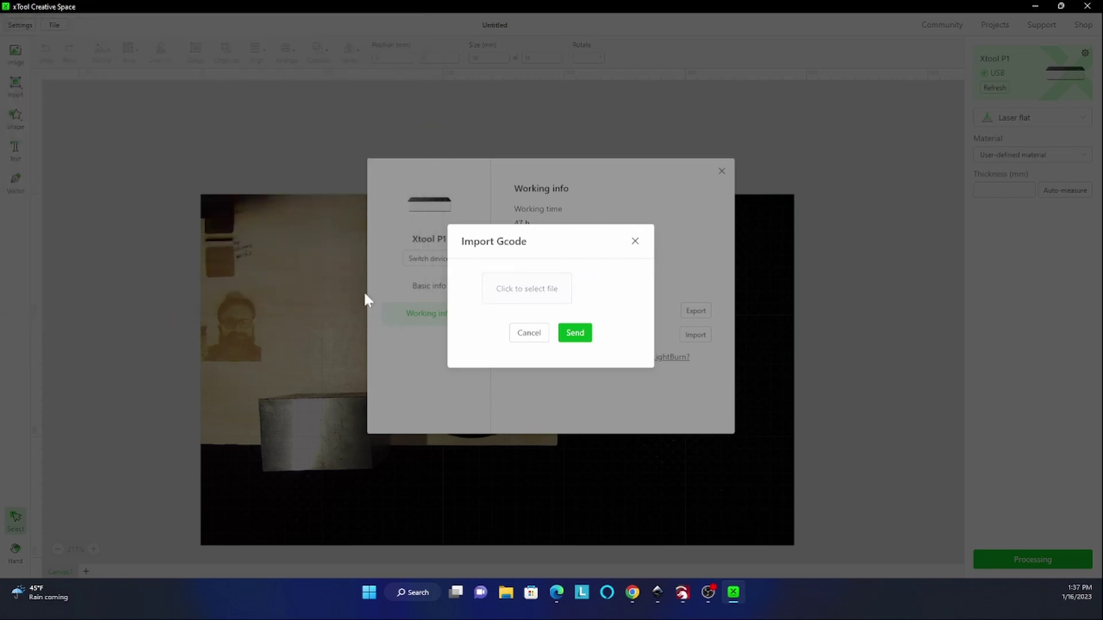
left_click(576, 346)
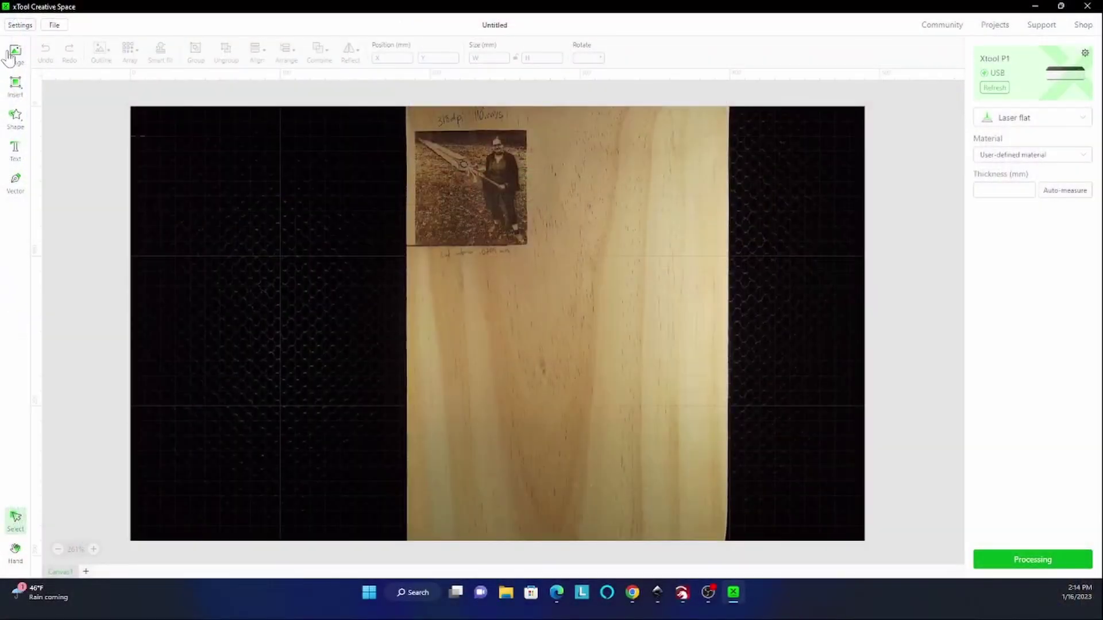
left_click(8, 58)
left_click(51, 84)
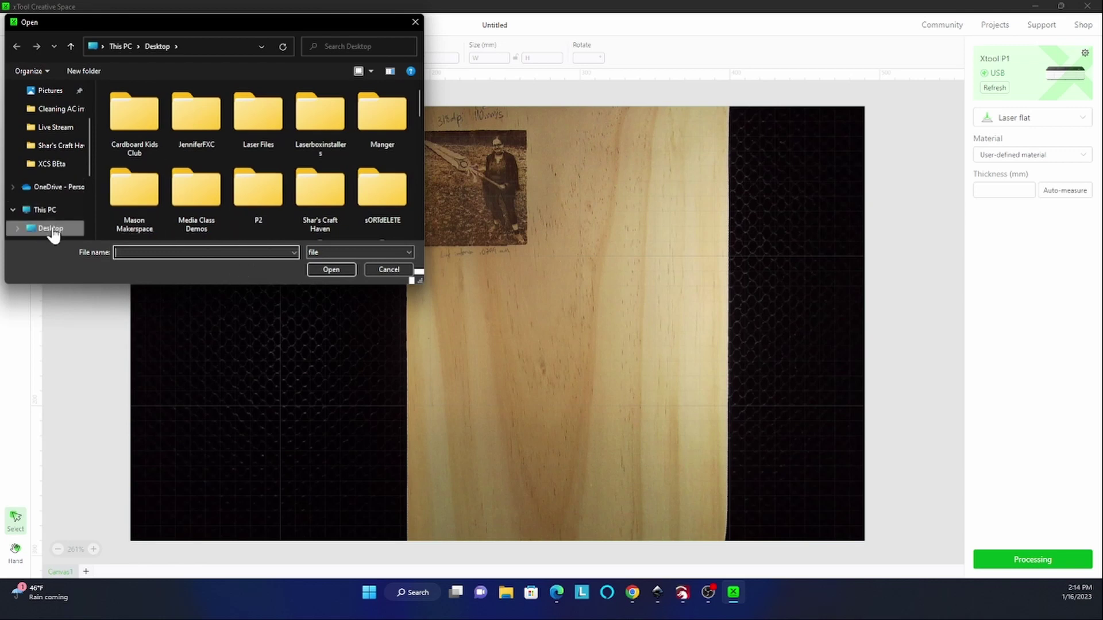
scroll(58, 221, "up", 2)
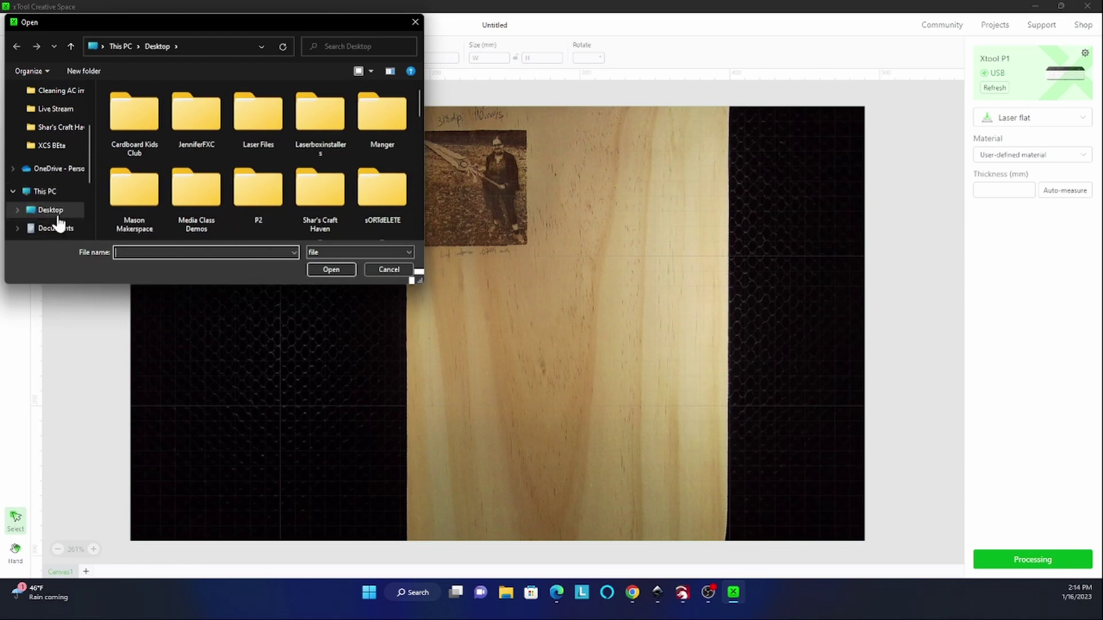
left_click(50, 92)
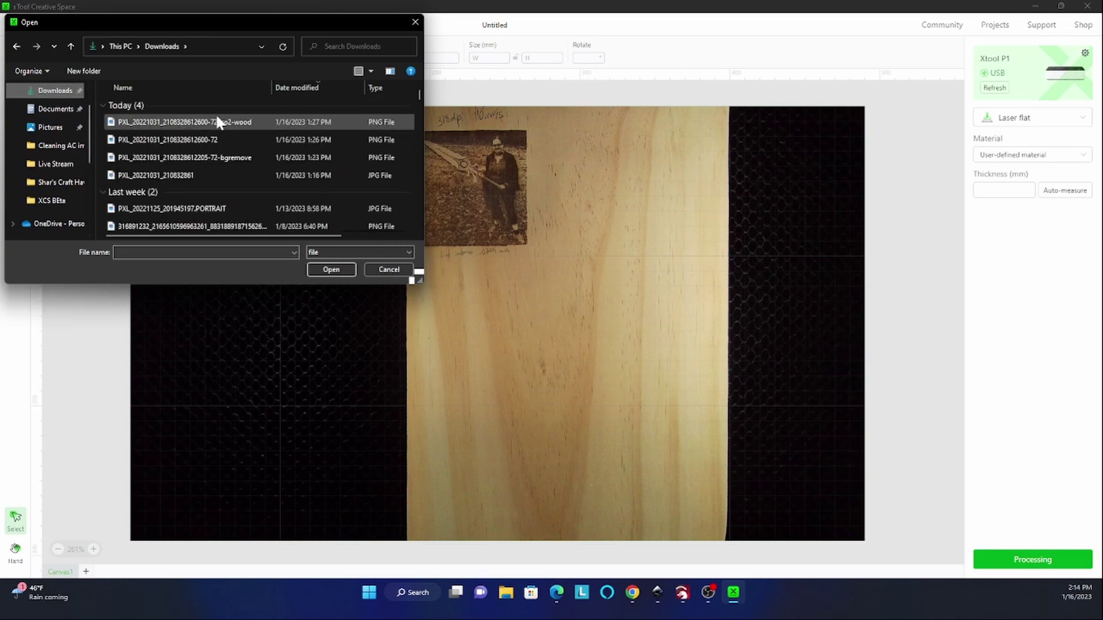
left_click(198, 141)
left_click(322, 269)
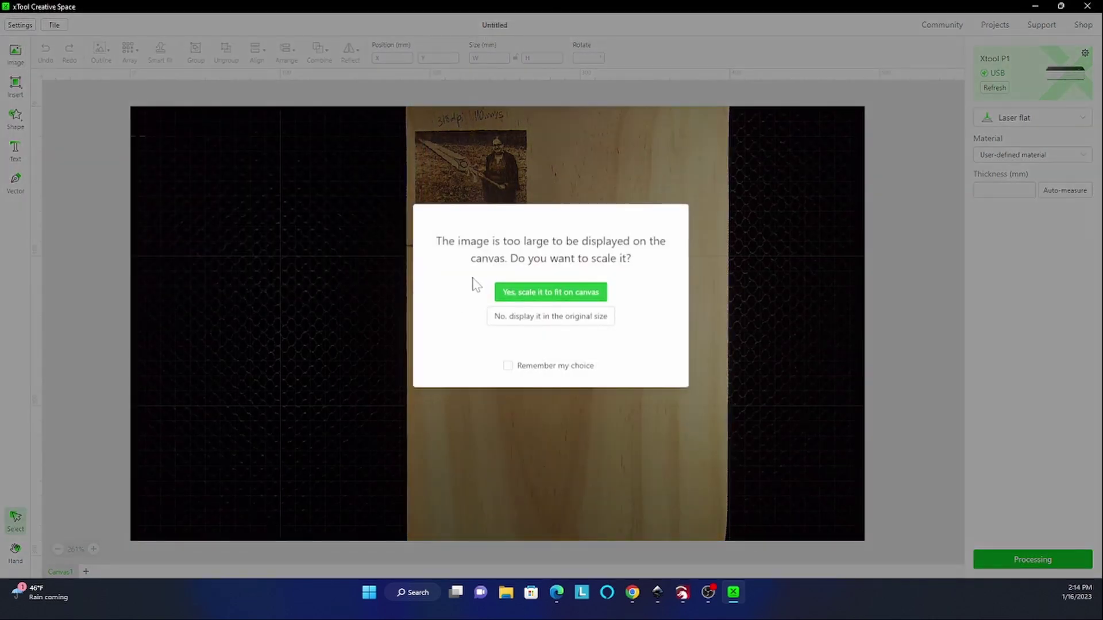
Keep the photo at original size, set its height to 75 mm, and place it beside the engraved photo
left_click(497, 318)
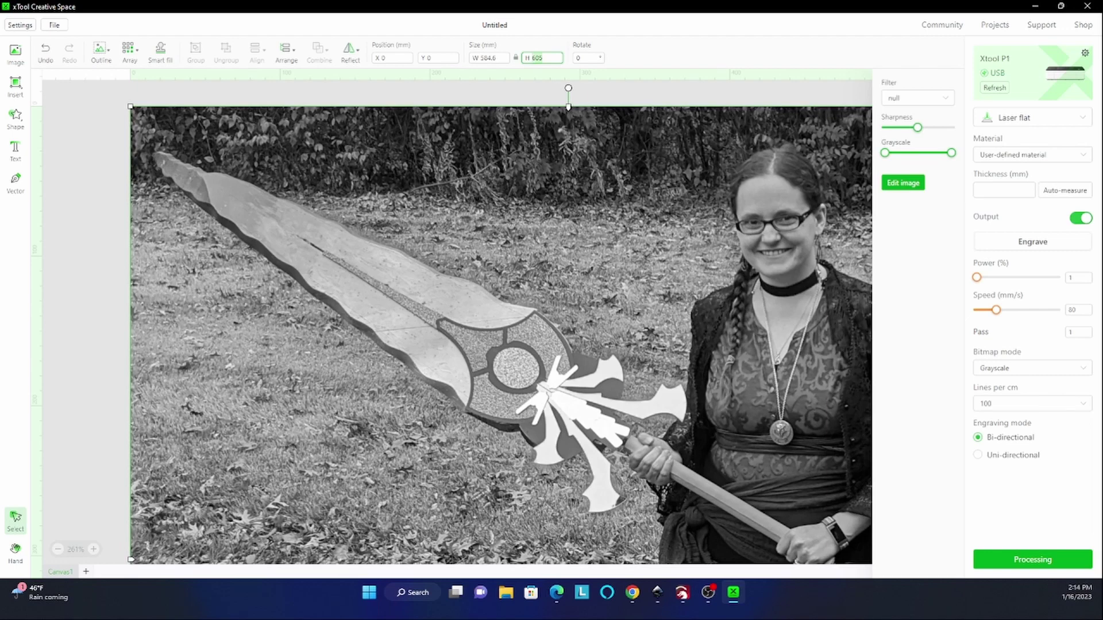
key("BackSpace")
key("BackSpace")
key("BackSpace")
type("75")
key("Return")
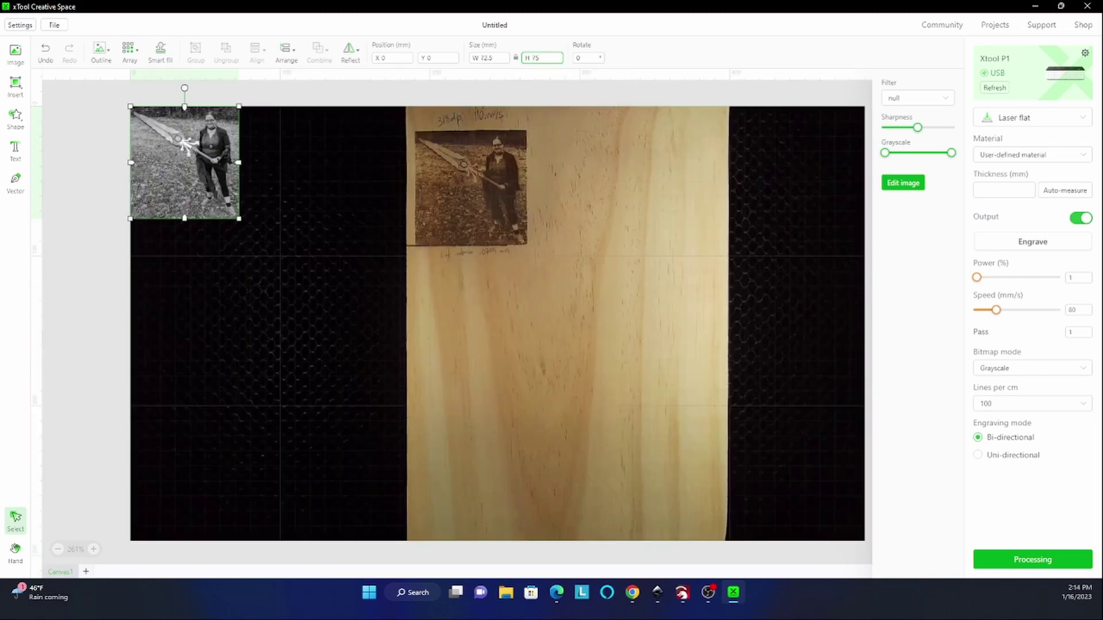
left_click_drag(164, 172, 560, 195)
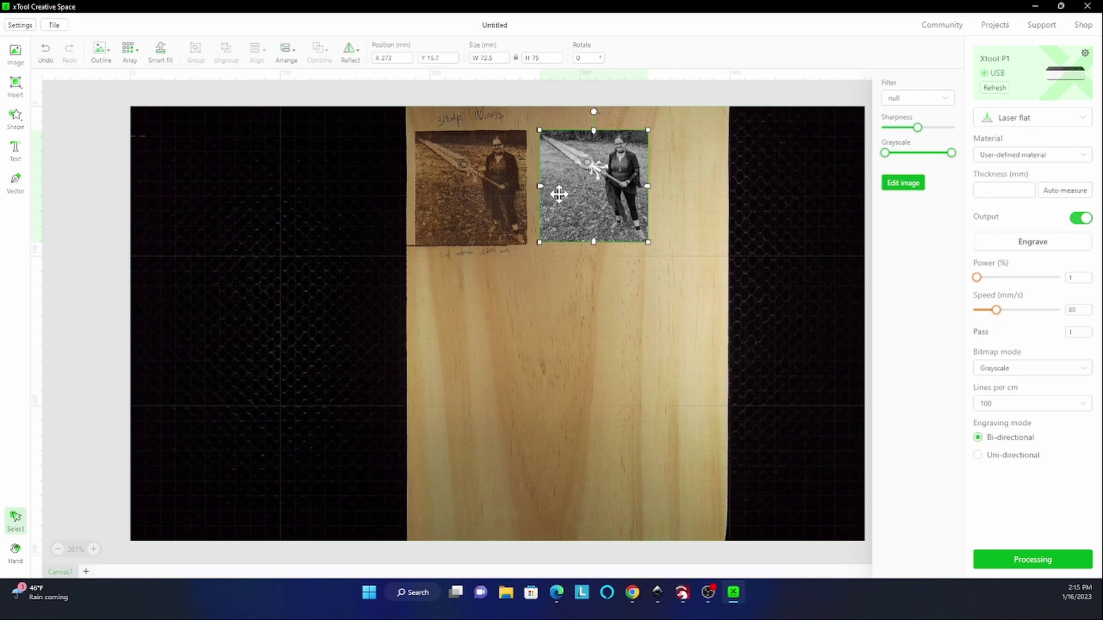
Switch the photo to Jarvis dithering at 80 lines per cm and preview the processing job
left_click(1001, 371)
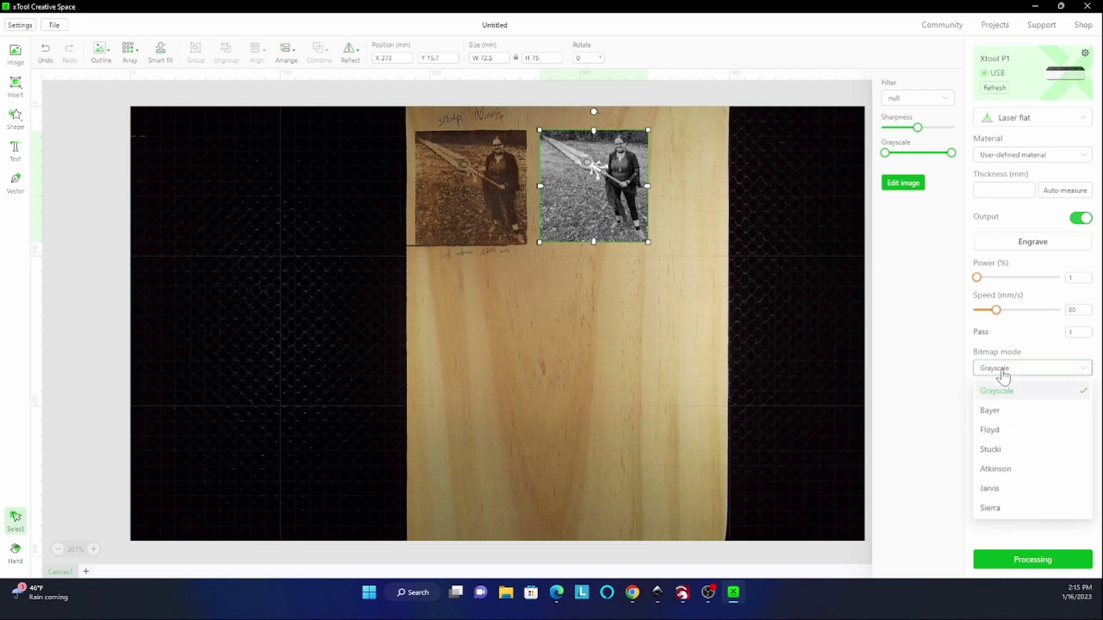
left_click(1010, 489)
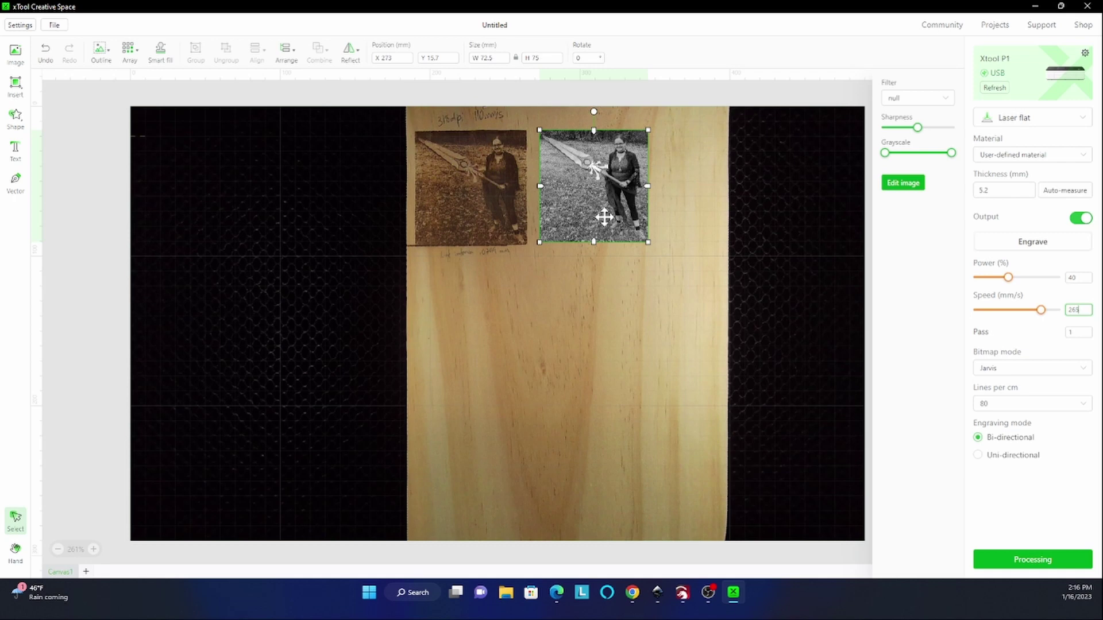
left_click(1023, 412)
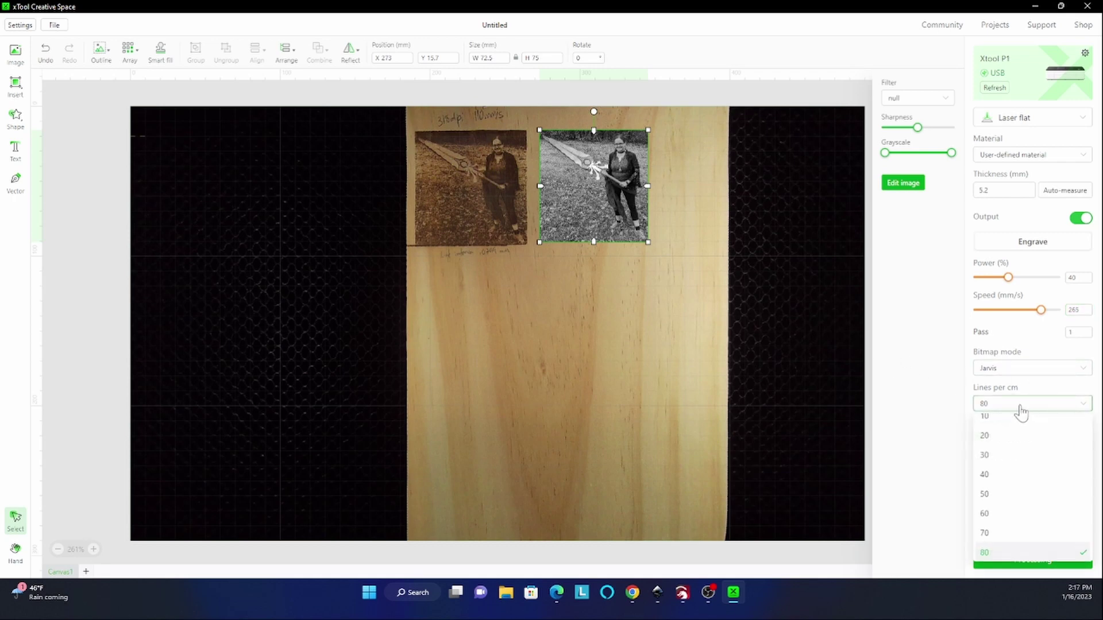
left_click(1022, 412)
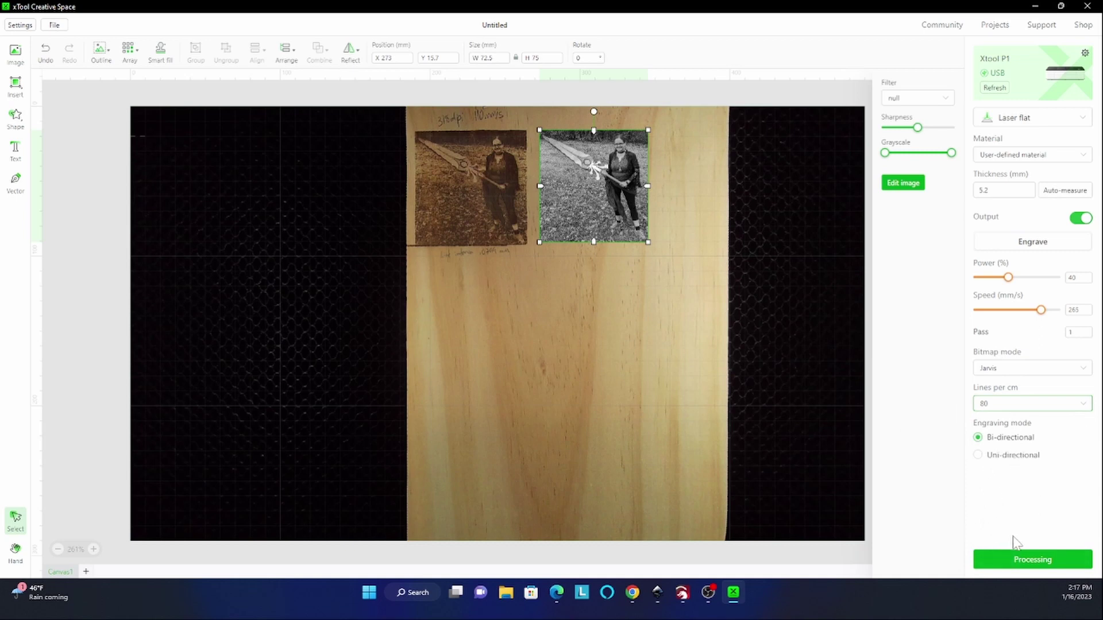
left_click(1009, 568)
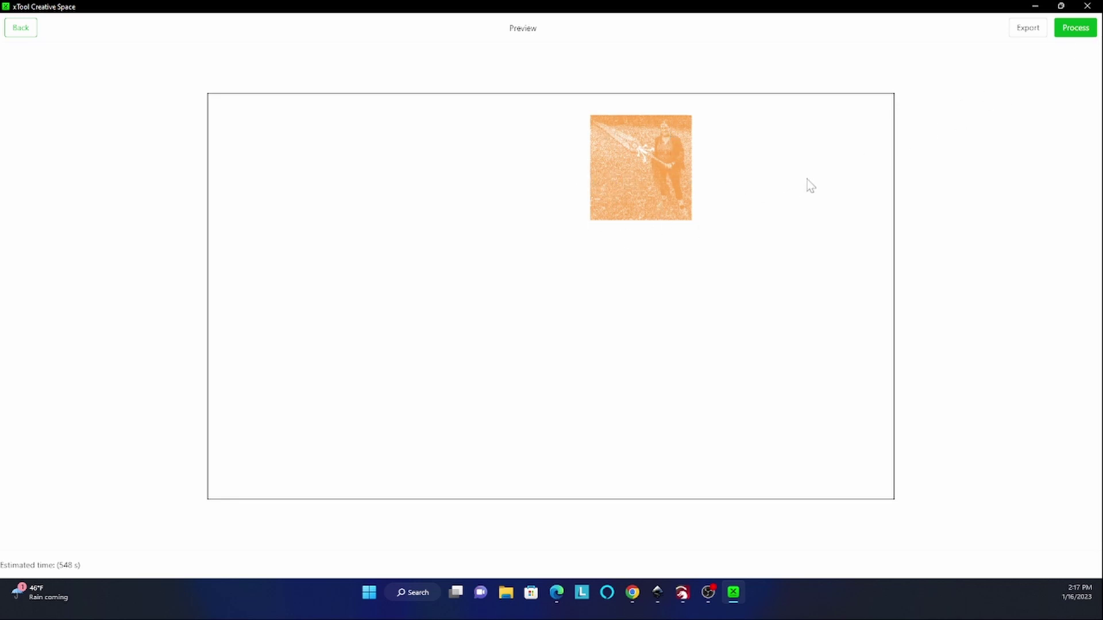
Send the previewed Jarvis-dithered photo job to the laser for processing
left_click(1071, 30)
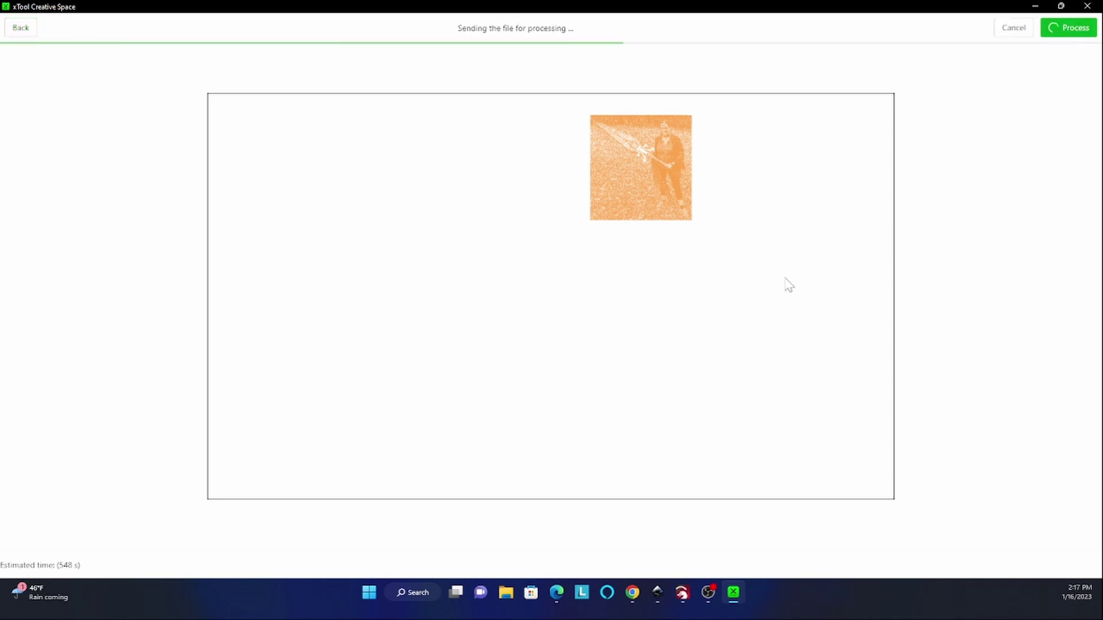